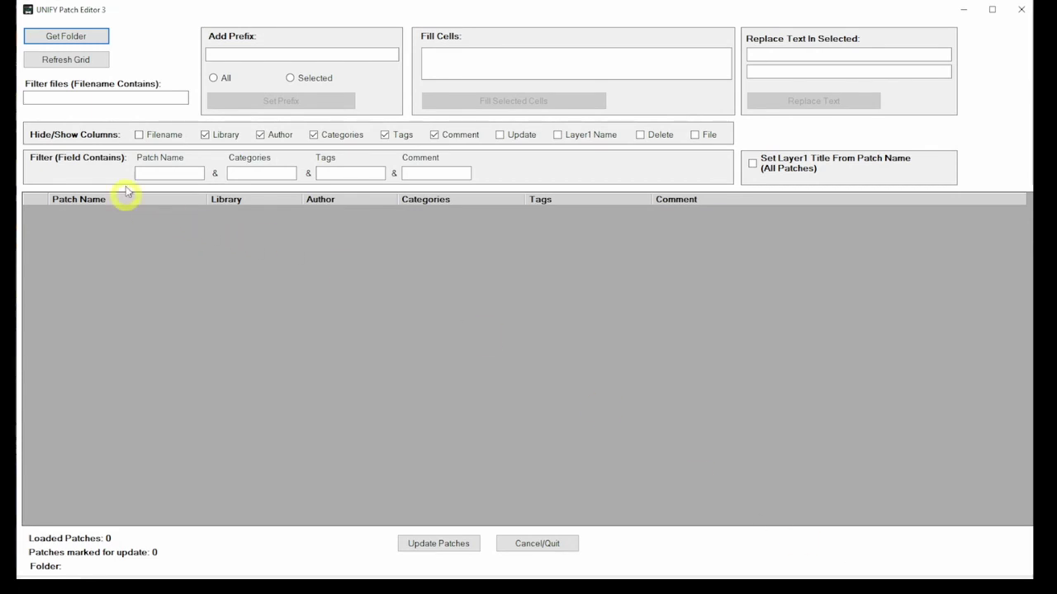
# Load the Patches folder of the Unified - Spectrasonics O2 Omnisphere Library from the Unify Libraries folder
pyautogui.click(66, 37)
pyautogui.scroll(-7, 759, 450)
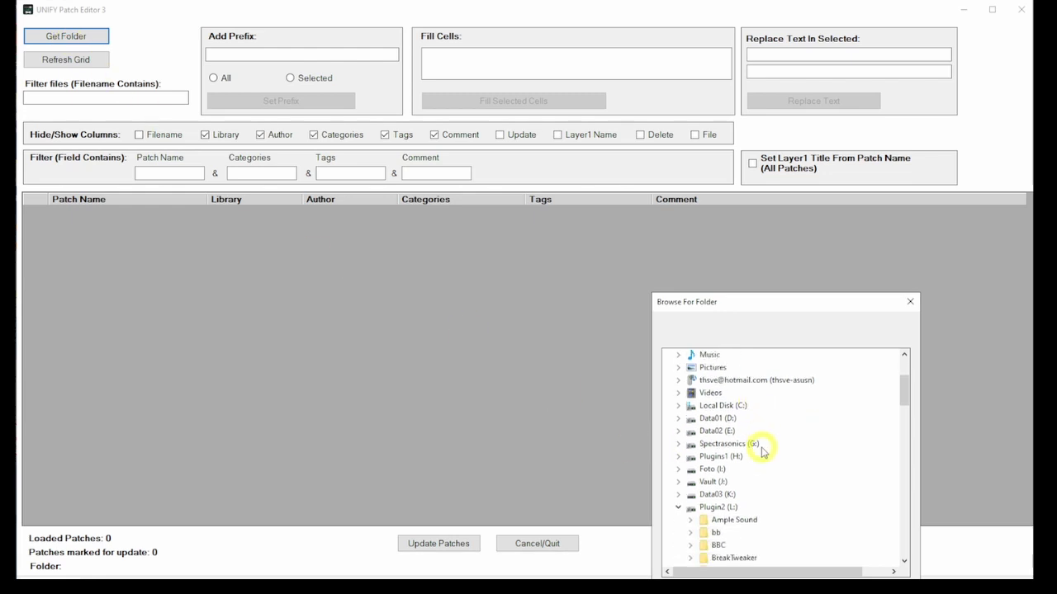
pyautogui.scroll(-4, 760, 450)
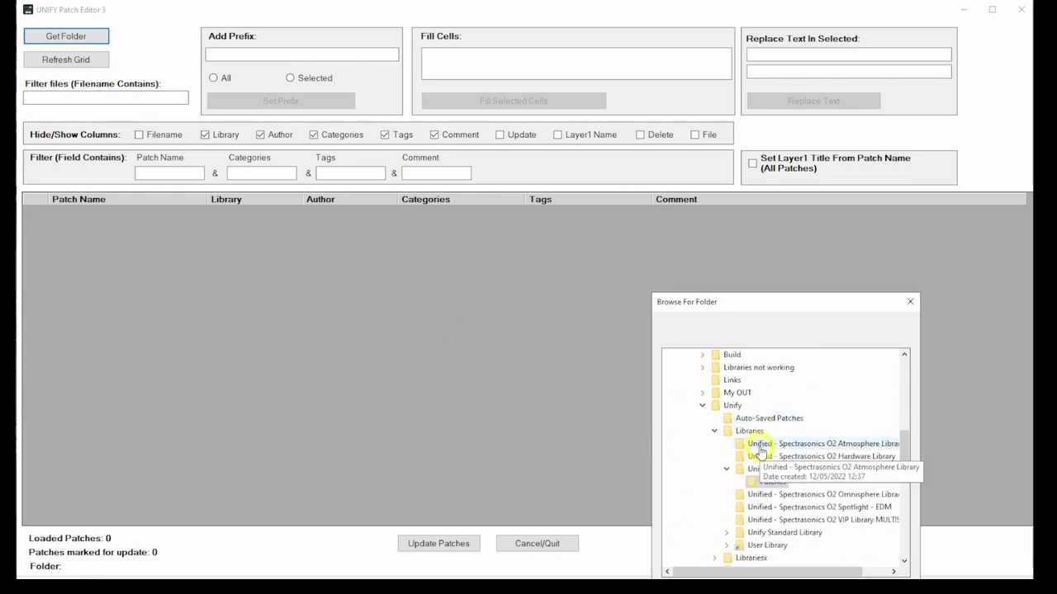
pyautogui.click(726, 469)
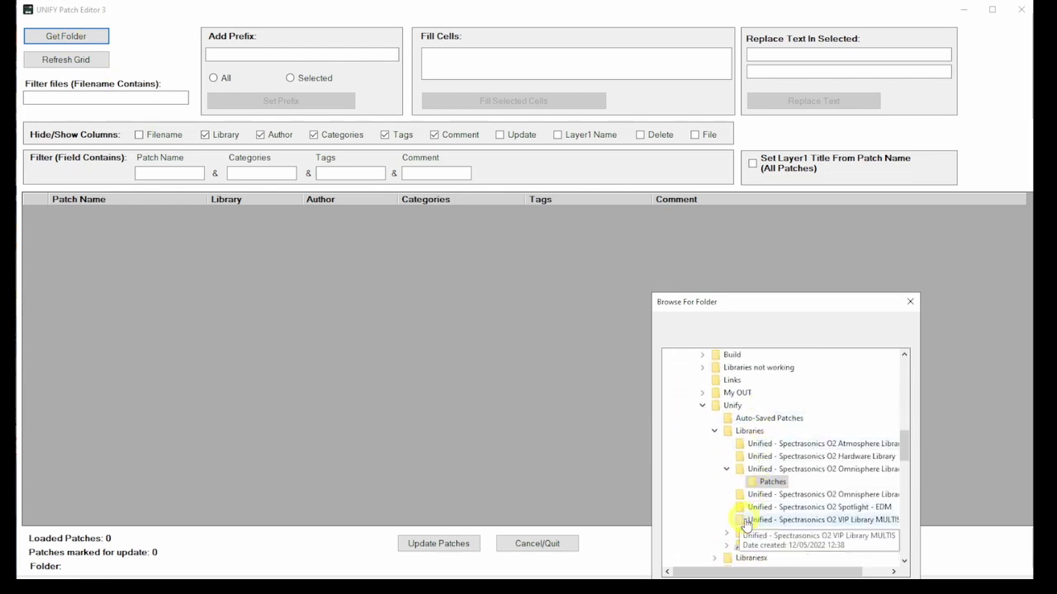
pyautogui.click(753, 469)
pyautogui.click(768, 483)
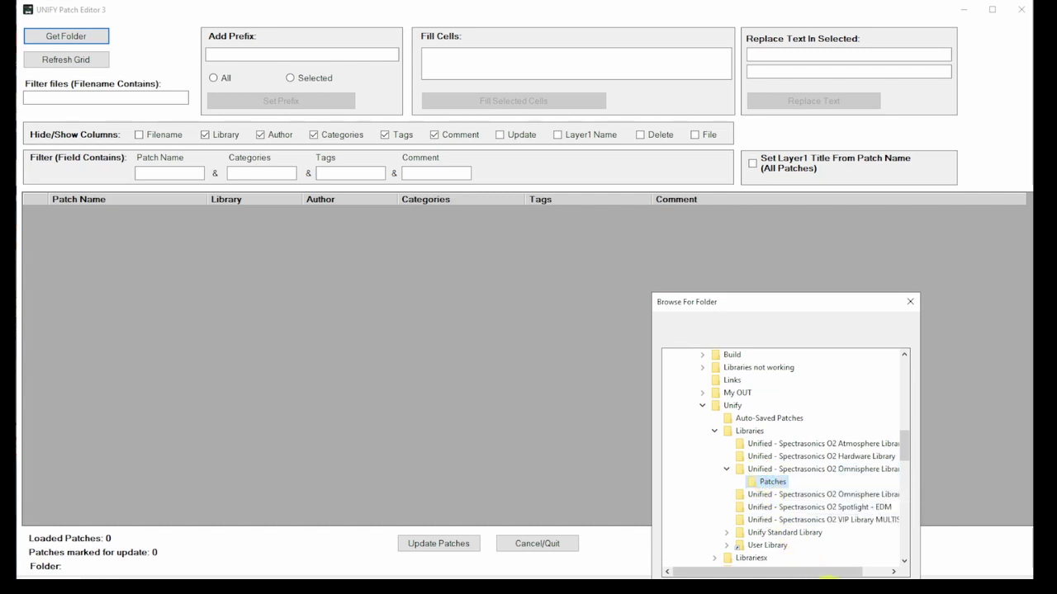
pyautogui.click(828, 578)
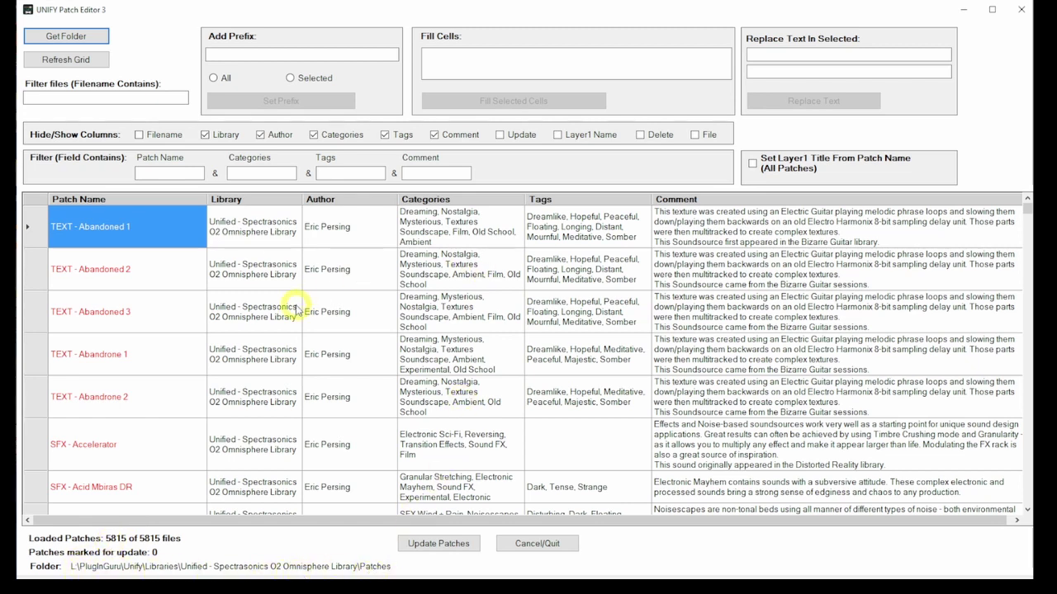
pyautogui.click(94, 224)
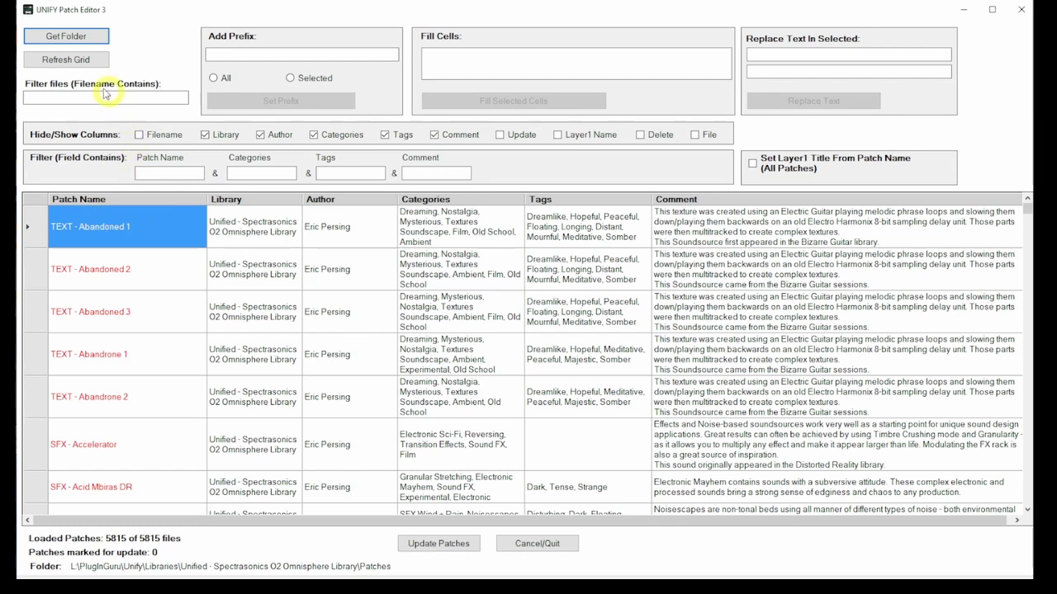
# Filter the files to filenames containing "acid" and refresh the grid
pyautogui.click(47, 97)
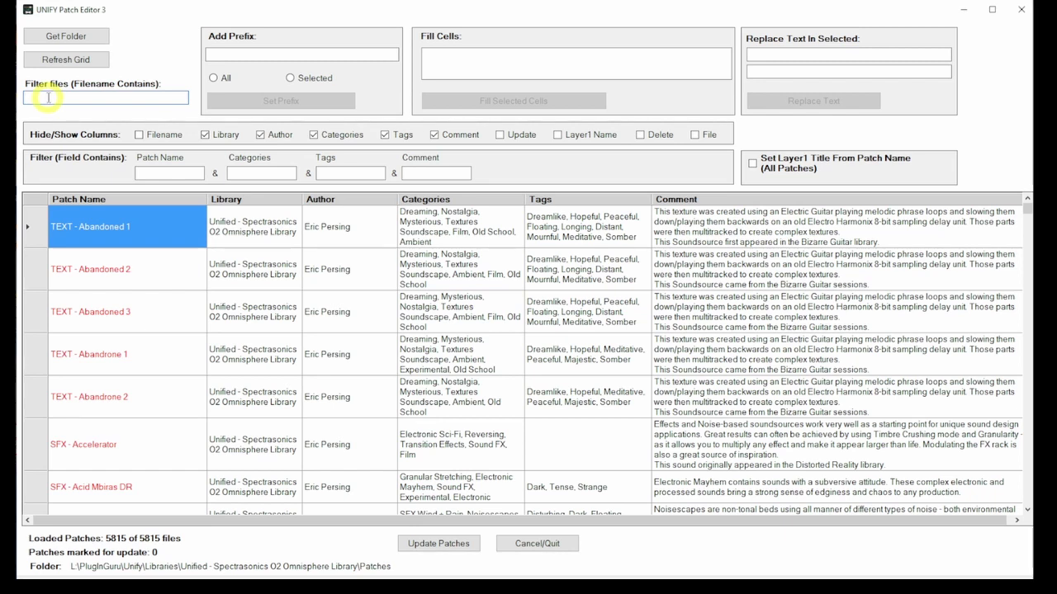
pyautogui.write('acid')
pyautogui.click(66, 60)
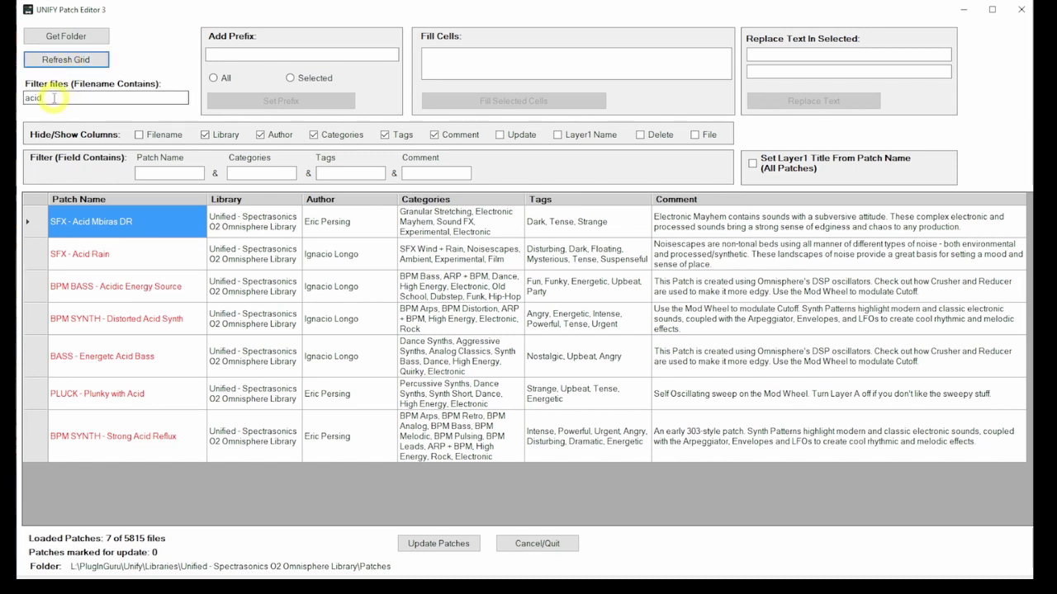
# Clear the filename filter and refresh the grid to list every patch again
pyautogui.moveTo(51, 98); pyautogui.dragTo(24, 96)
pyautogui.press('BackSpace')
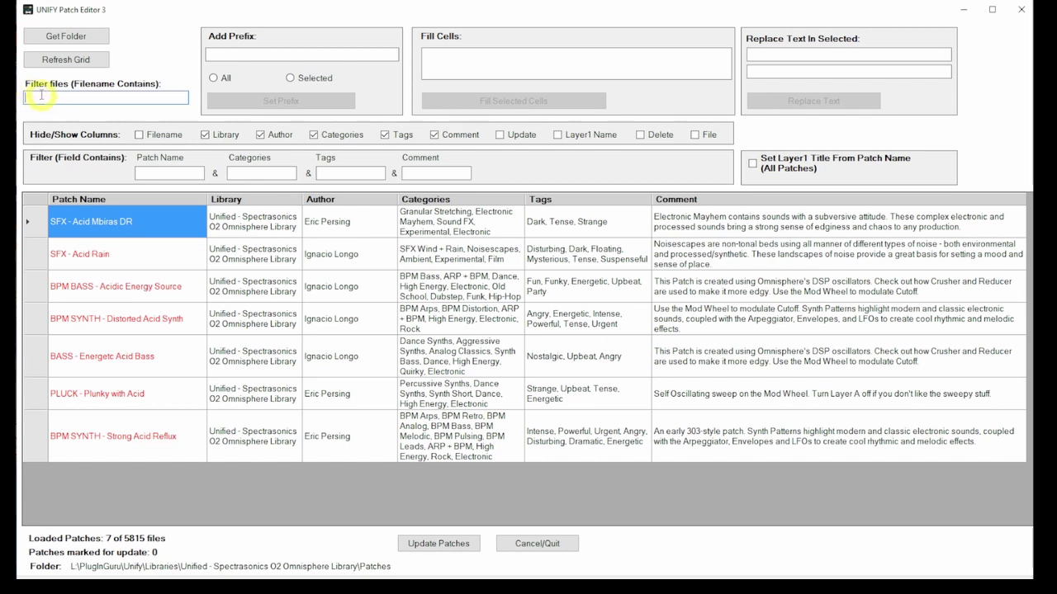
pyautogui.click(47, 59)
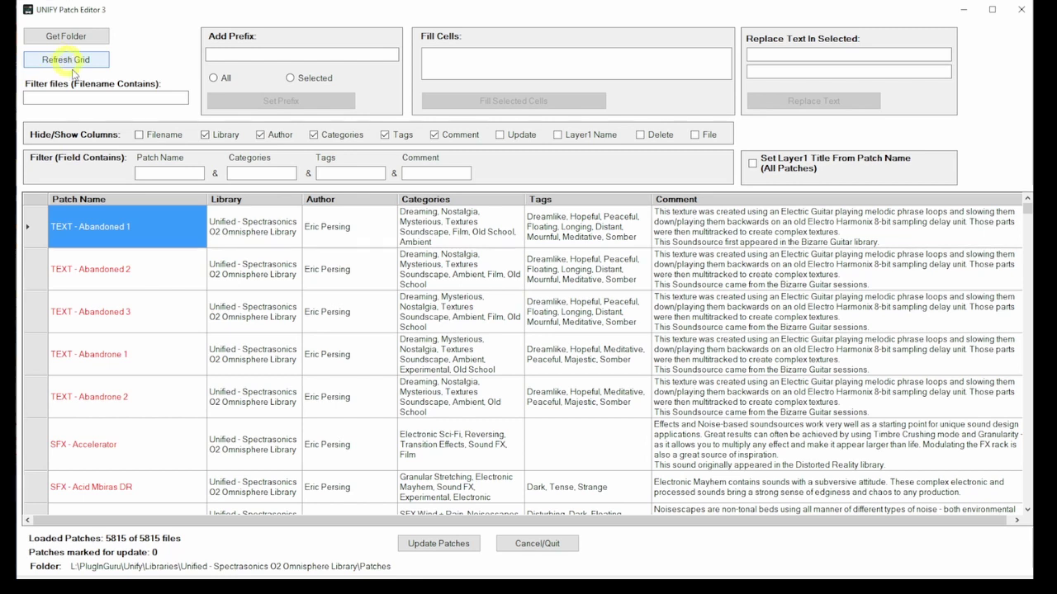
# Filter the grid to patch names containing "sfx" and look through the matching patches
pyautogui.click(142, 172)
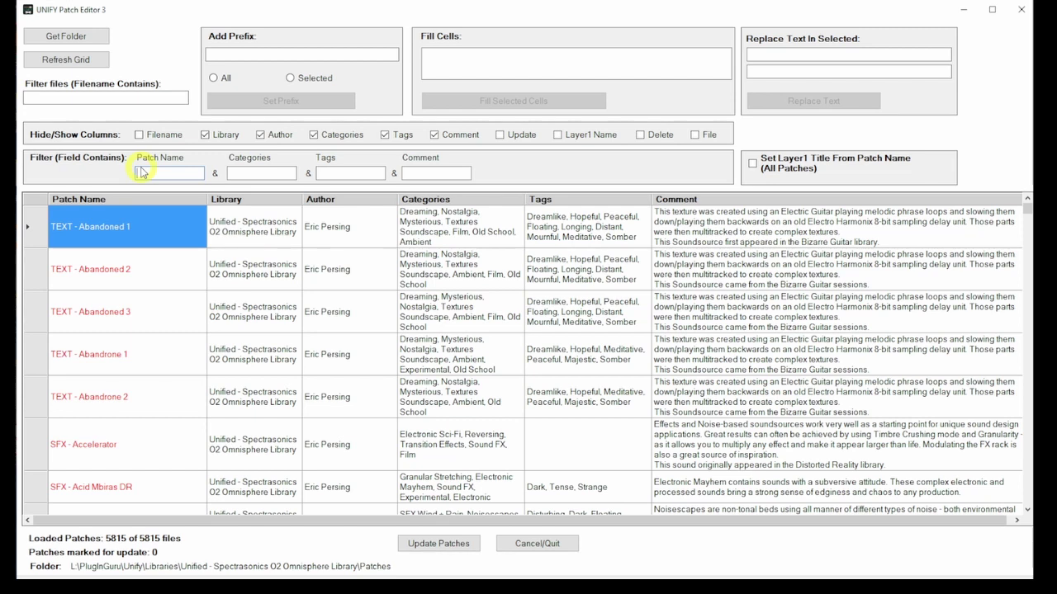
pyautogui.write('sfx')
pyautogui.click(57, 62)
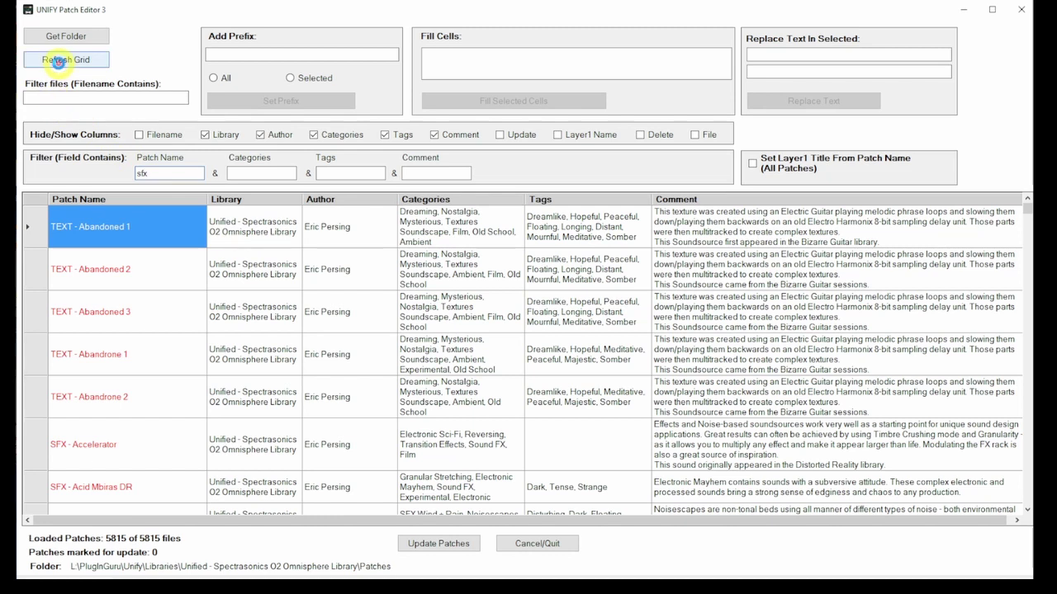
pyautogui.click(58, 59)
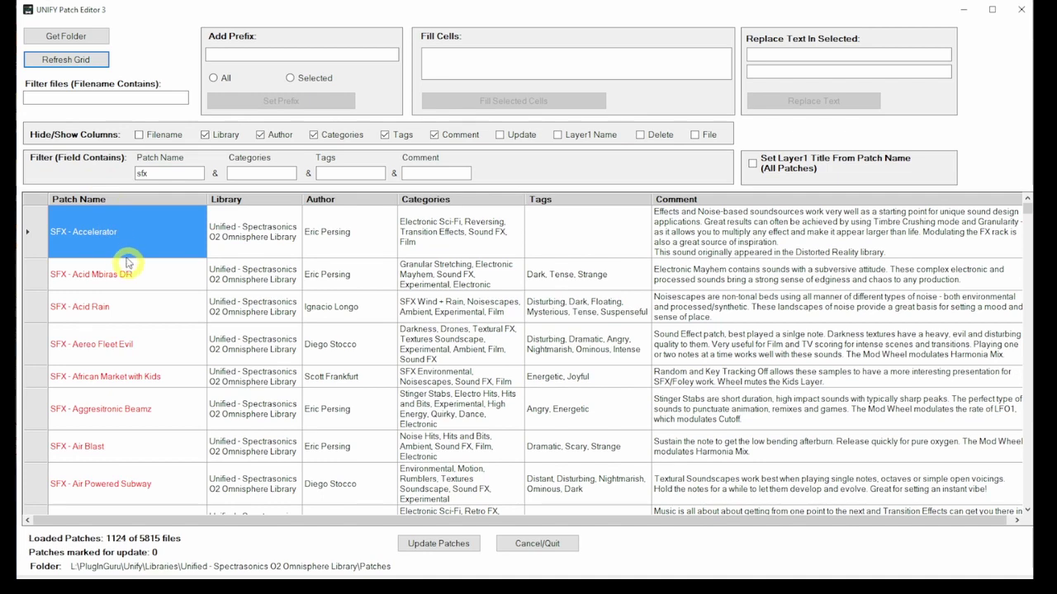
pyautogui.scroll(-3, 124, 258)
pyautogui.scroll(-10, 117, 258)
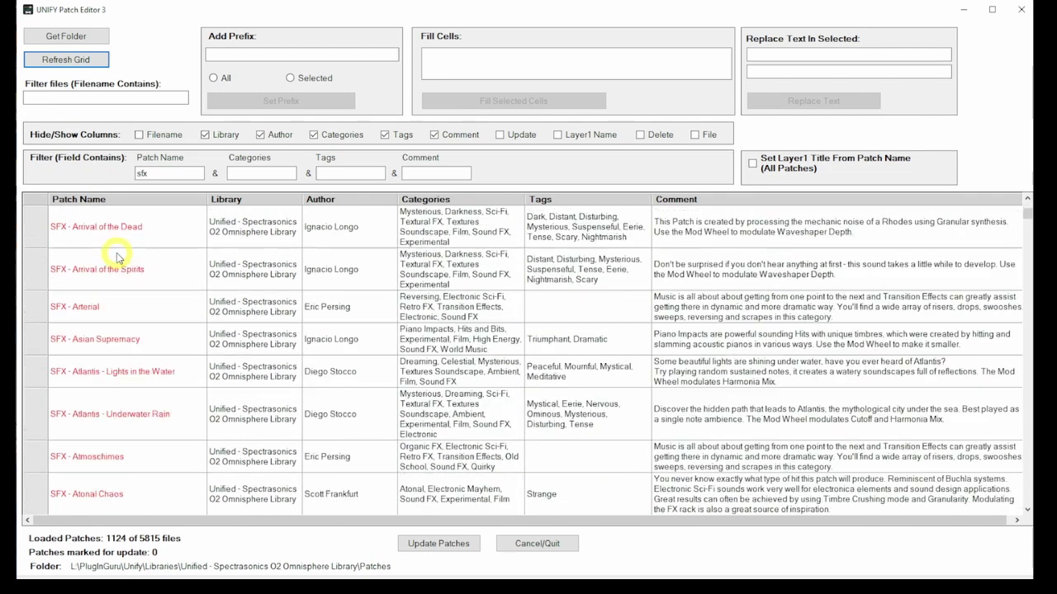
pyautogui.scroll(15, 117, 258)
pyautogui.click(116, 254)
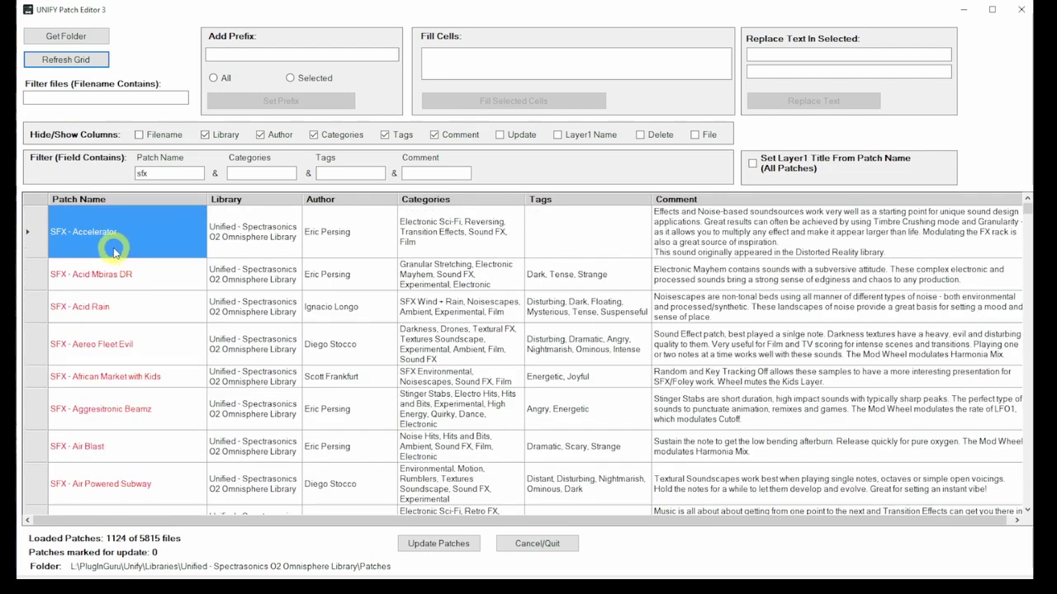
# Sort the filtered patches by patch name in ascending and descending order, and do the same by author
pyautogui.click(90, 203)
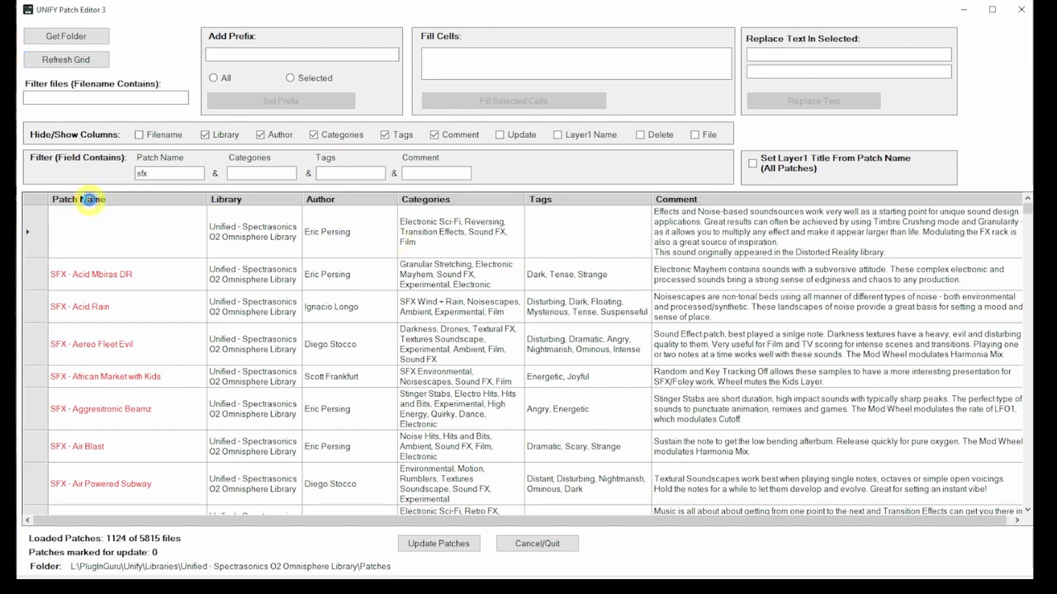
pyautogui.click(89, 201)
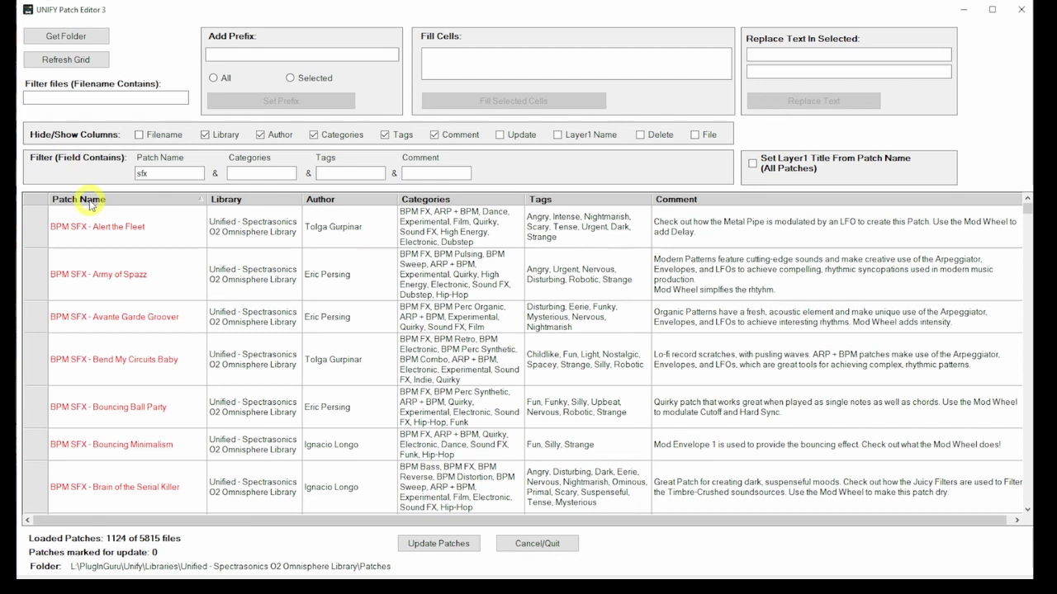
pyautogui.click(89, 200)
pyautogui.click(89, 200)
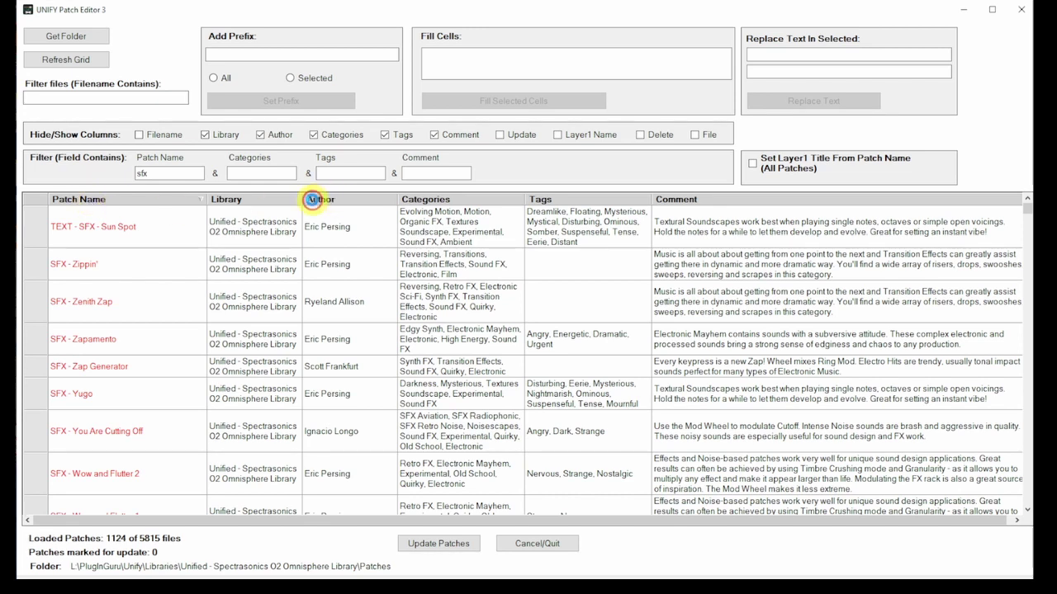
pyautogui.click(313, 199)
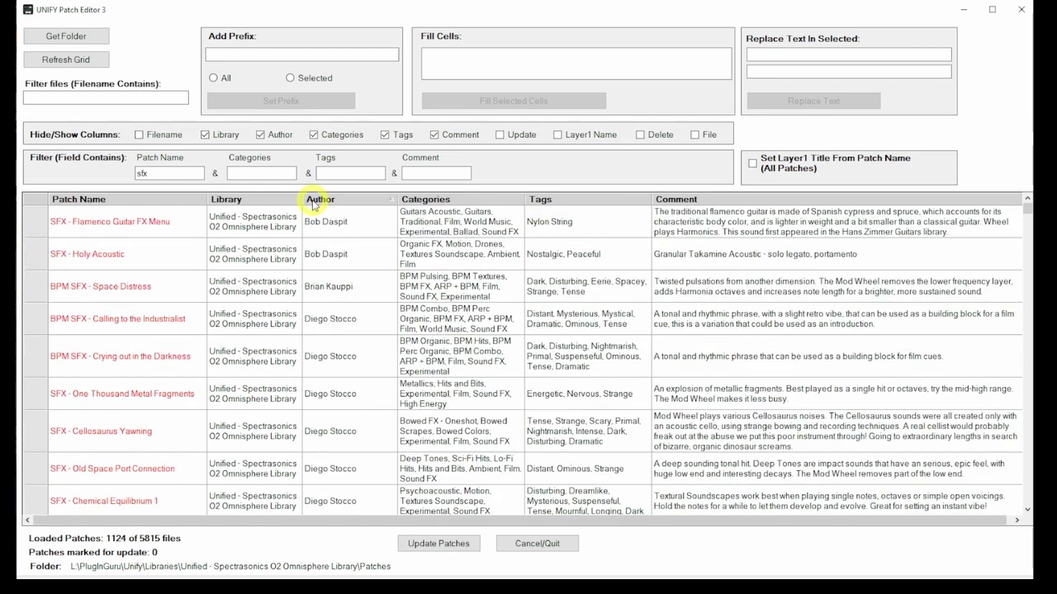
pyautogui.click(313, 200)
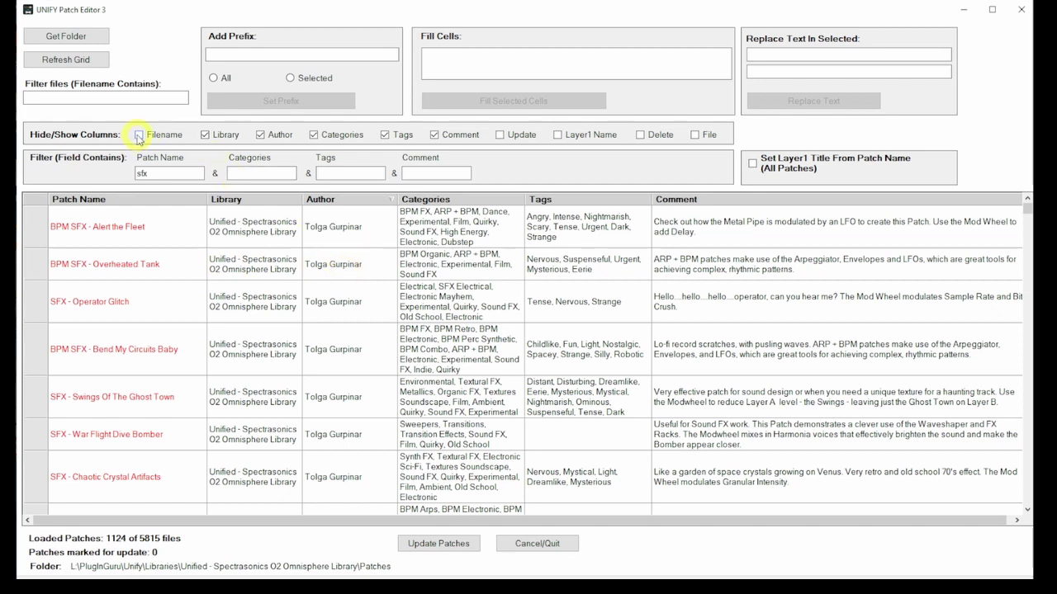
# Show and hide the Filename column, and hide and show the Comment column in the grid
pyautogui.click(137, 135)
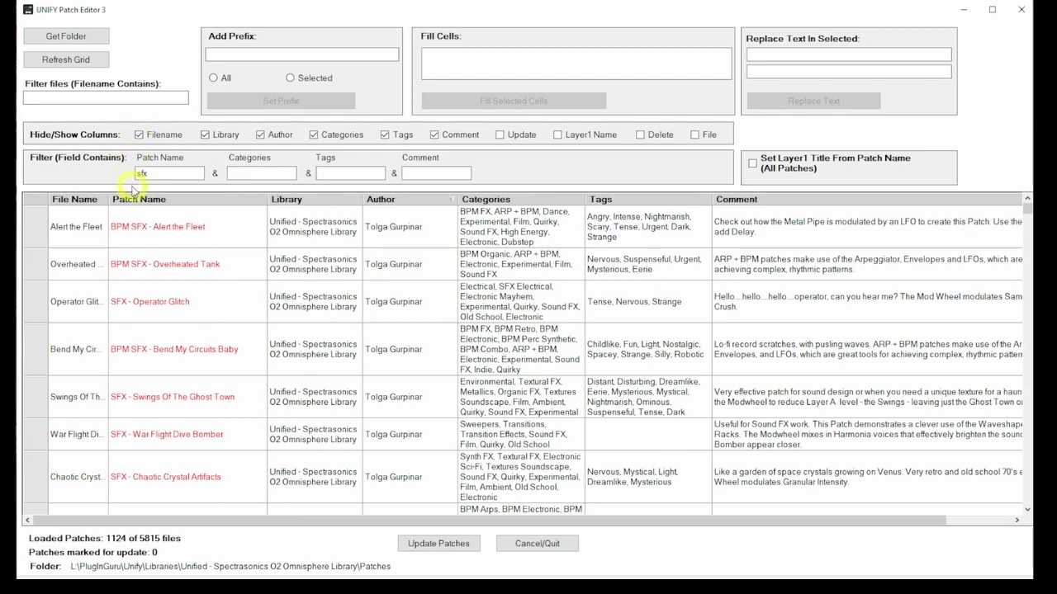
pyautogui.click(139, 137)
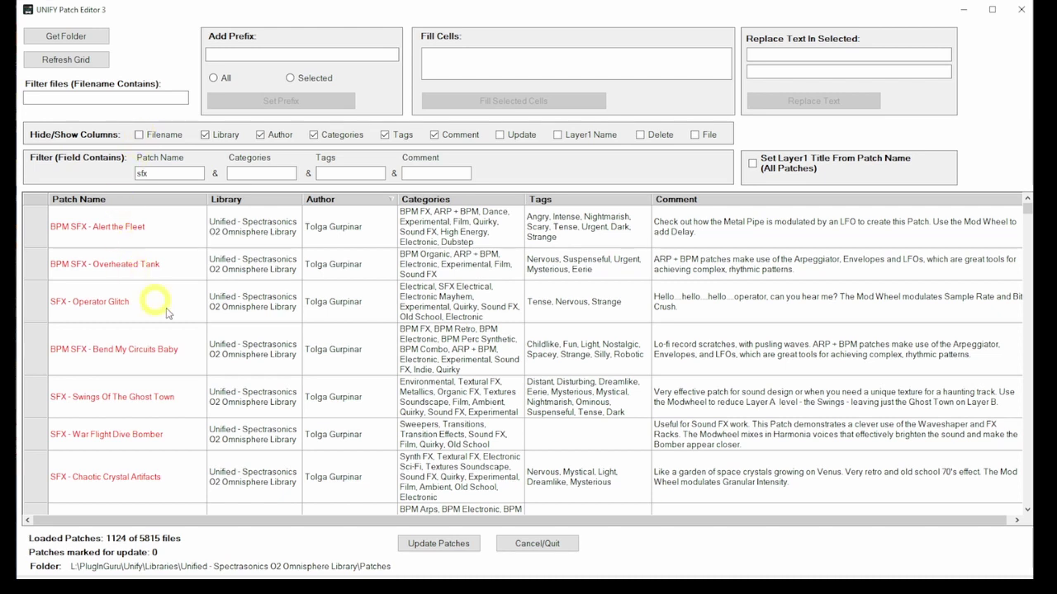
pyautogui.click(434, 136)
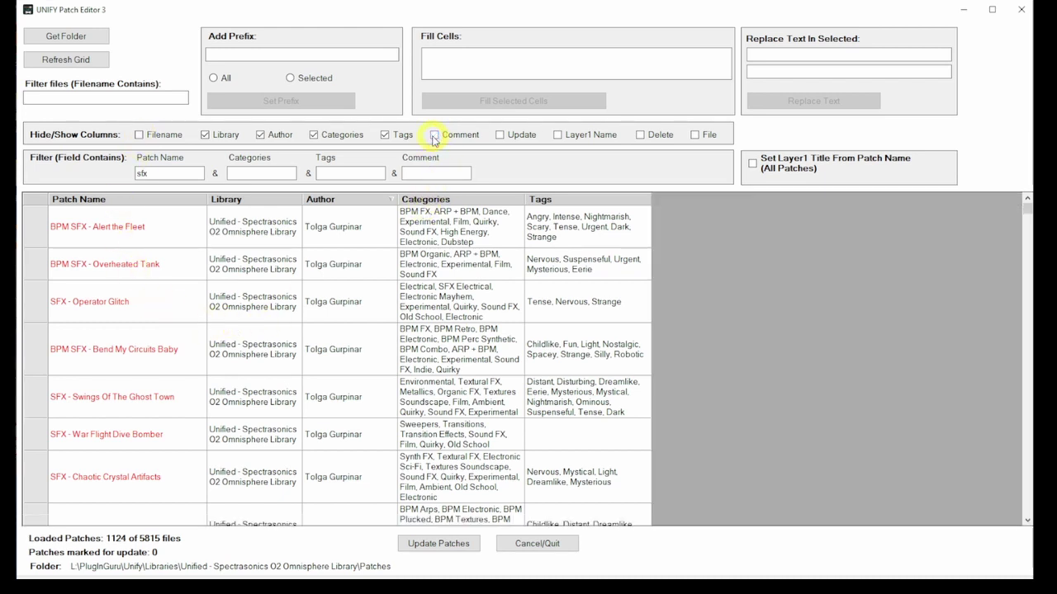
pyautogui.click(434, 137)
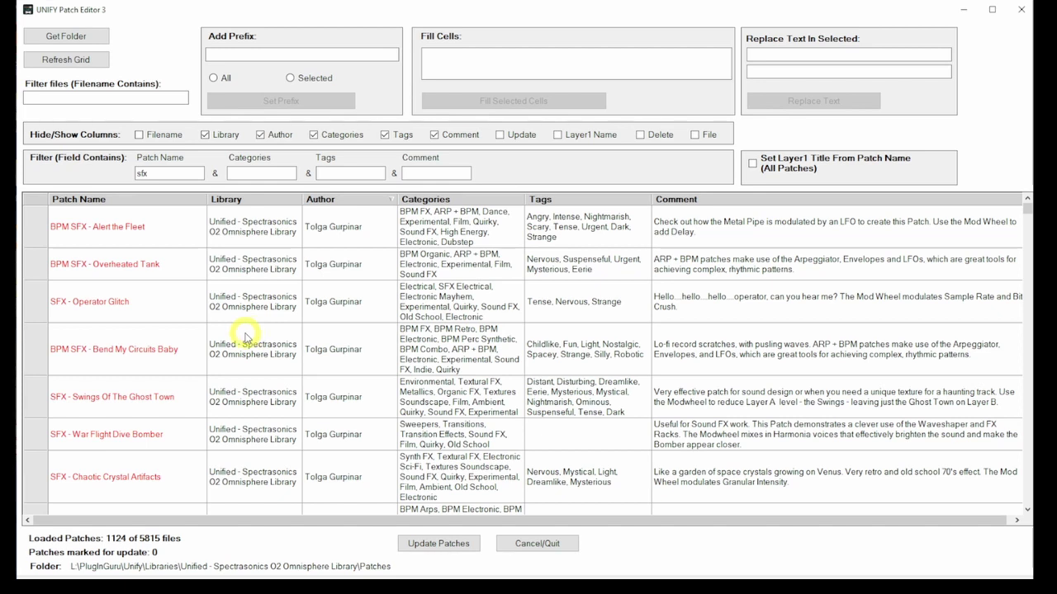
# Clear the patch name filter and reload all patches from the Omnisphere Library Patches folder
pyautogui.click(164, 174)
pyautogui.moveTo(164, 174); pyautogui.dragTo(103, 177)
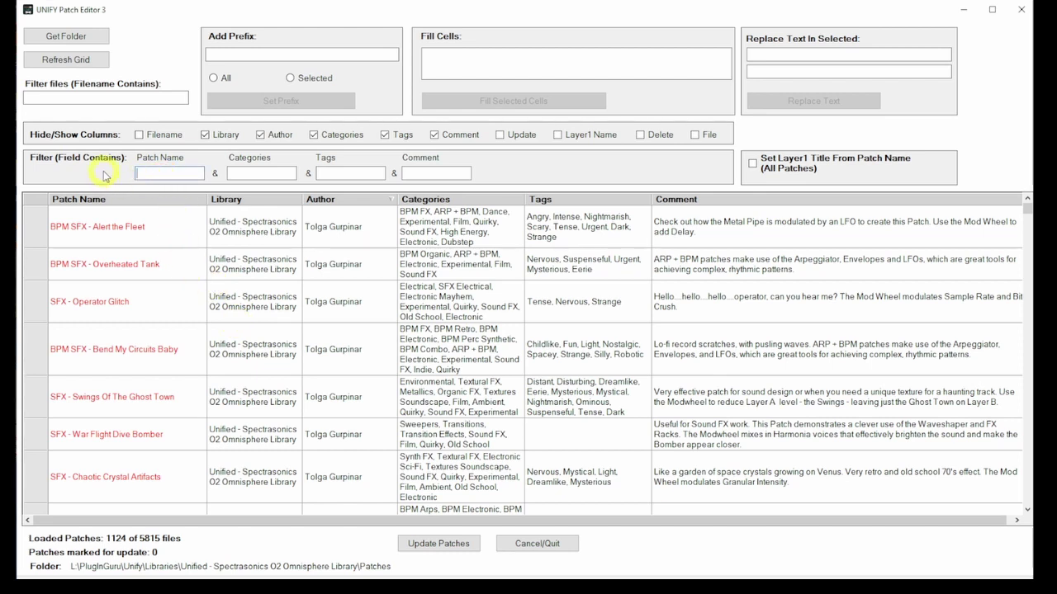
pyautogui.click(61, 41)
pyautogui.click(61, 38)
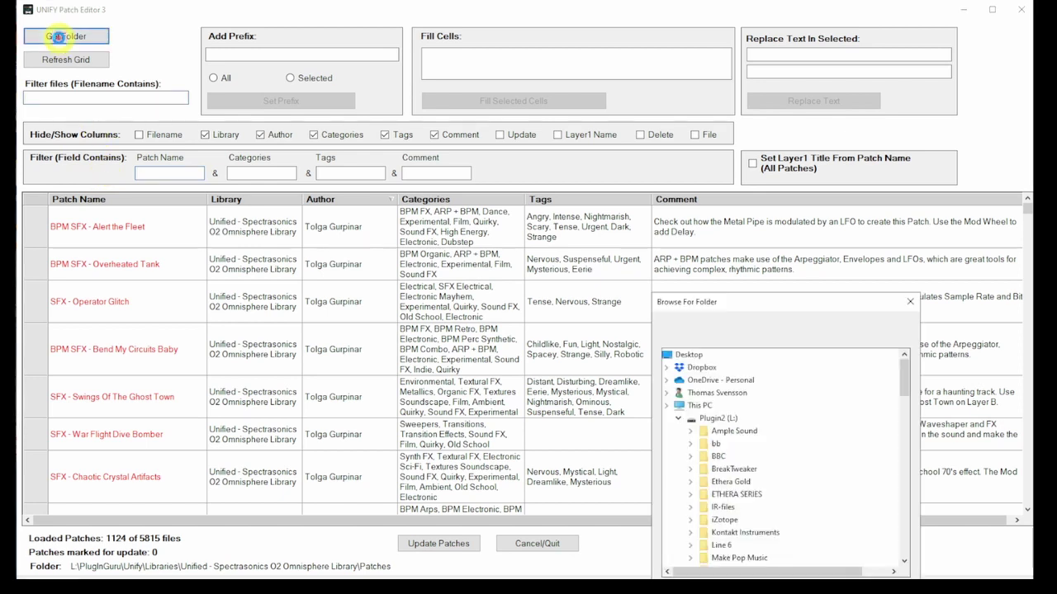
pyautogui.press('Escape')
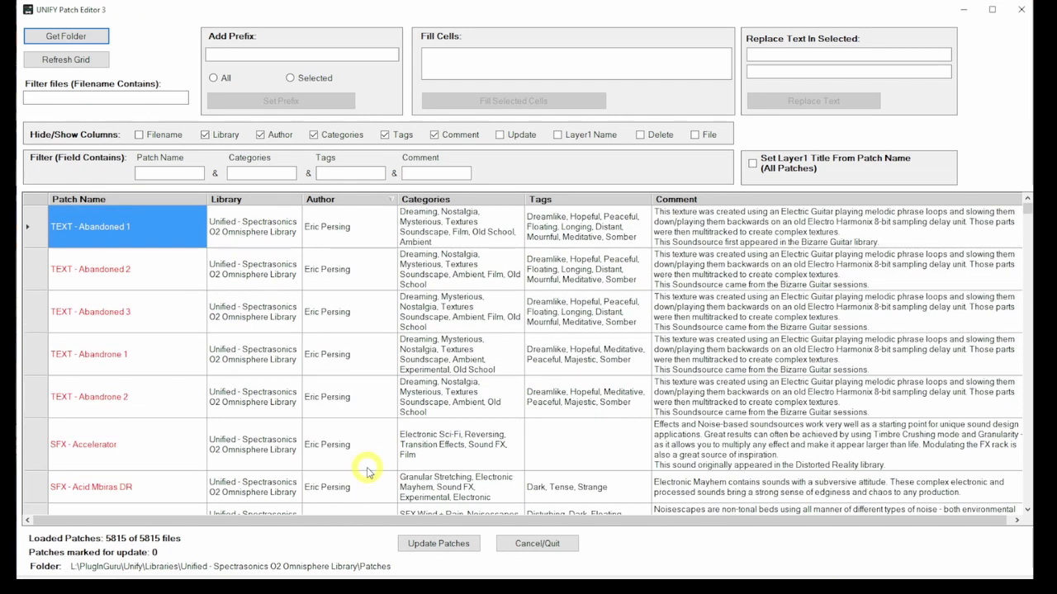
# Replace "TEXT -" with "TXT -" in the patch names from TEXT - Abandoned 1 through SFX - Acid Mbiras DR and save the updated patches
pyautogui.click(758, 53)
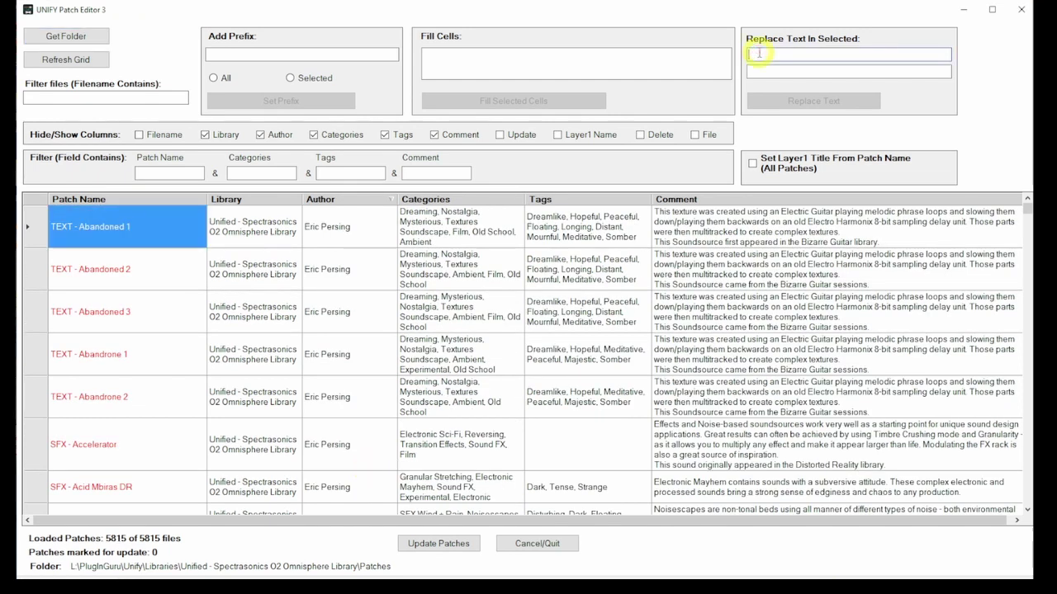
pyautogui.write('TEXT -')
pyautogui.click(755, 72)
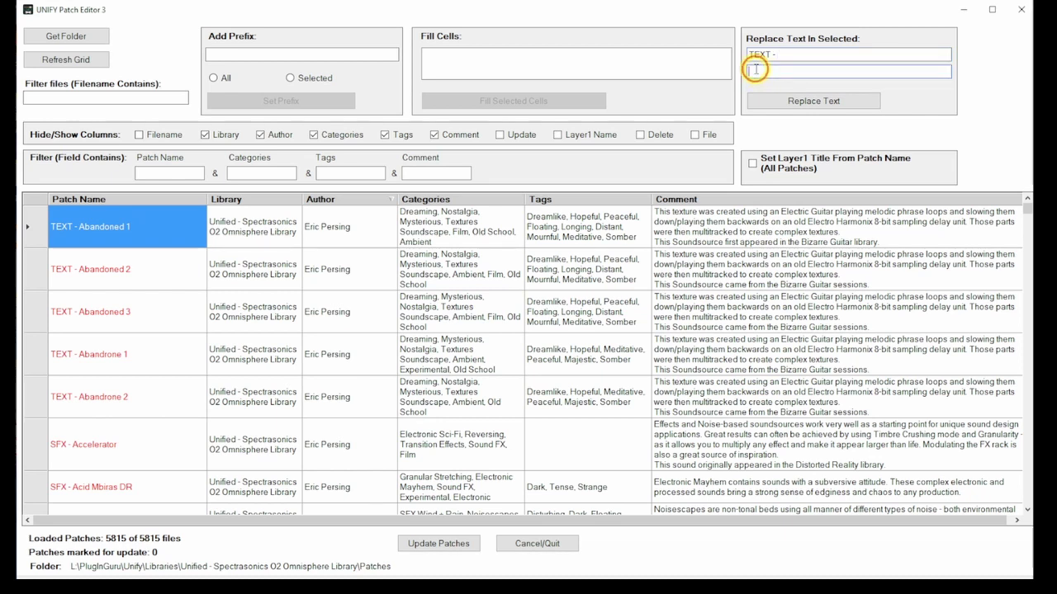
pyautogui.write('TXT -')
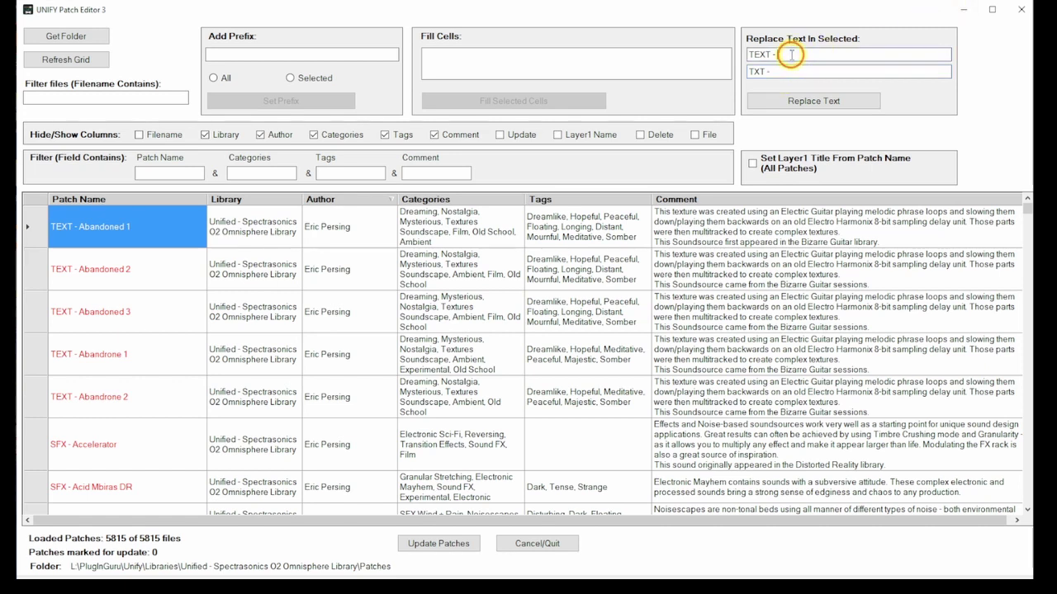
pyautogui.click(792, 55)
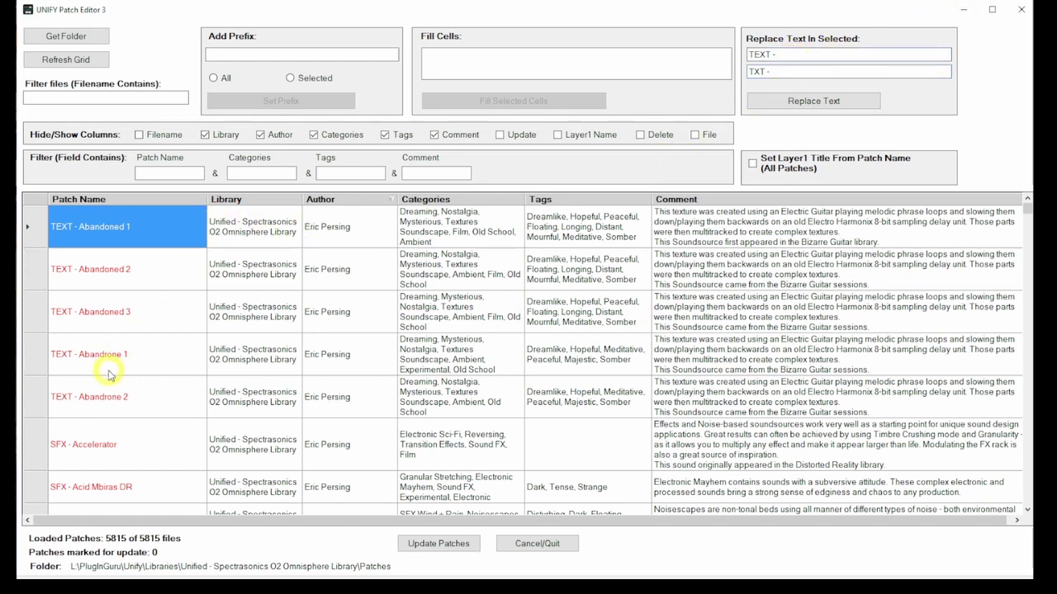
pyautogui.keyDown('shift'); pyautogui.click(97, 489); pyautogui.keyUp('shift')
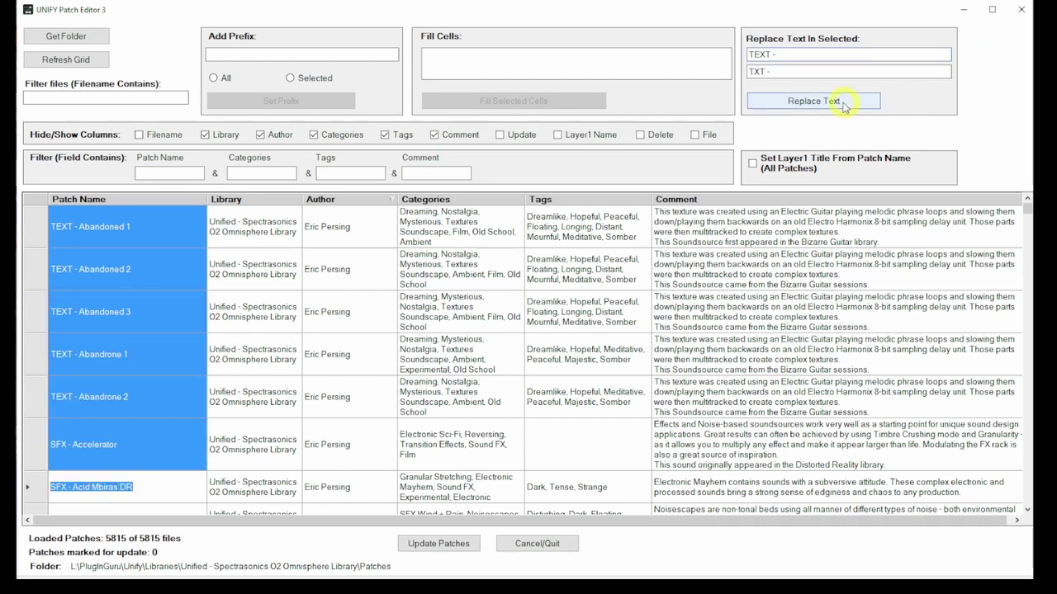
pyautogui.click(809, 102)
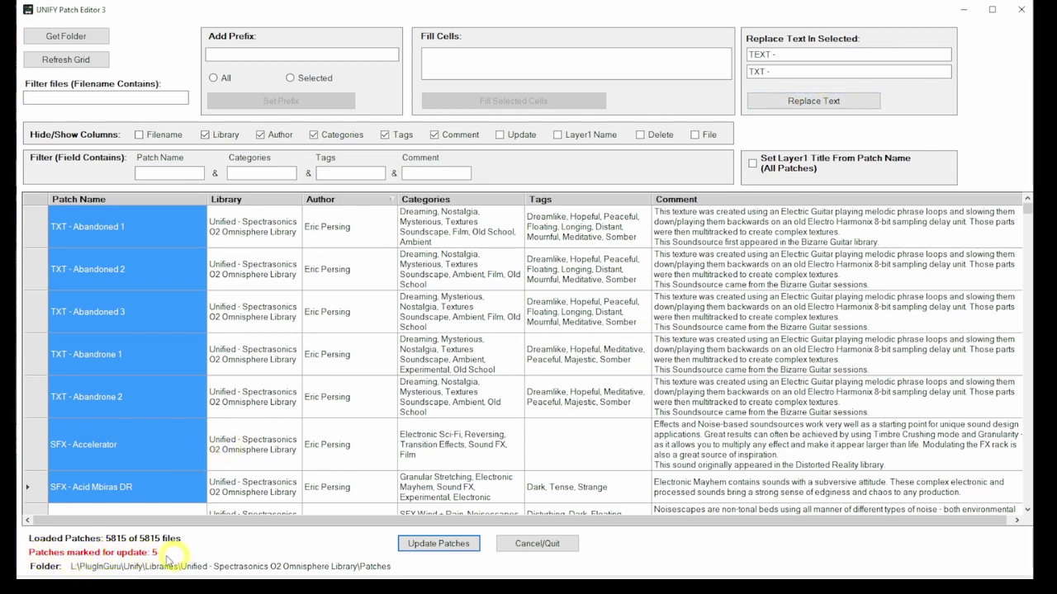
pyautogui.click(430, 544)
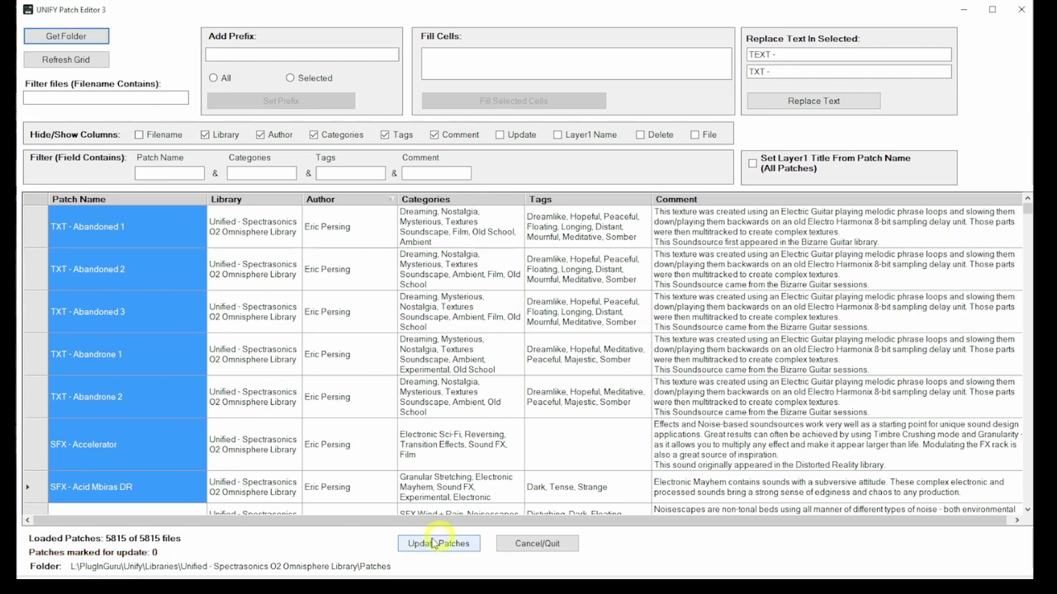
pyautogui.click(160, 230)
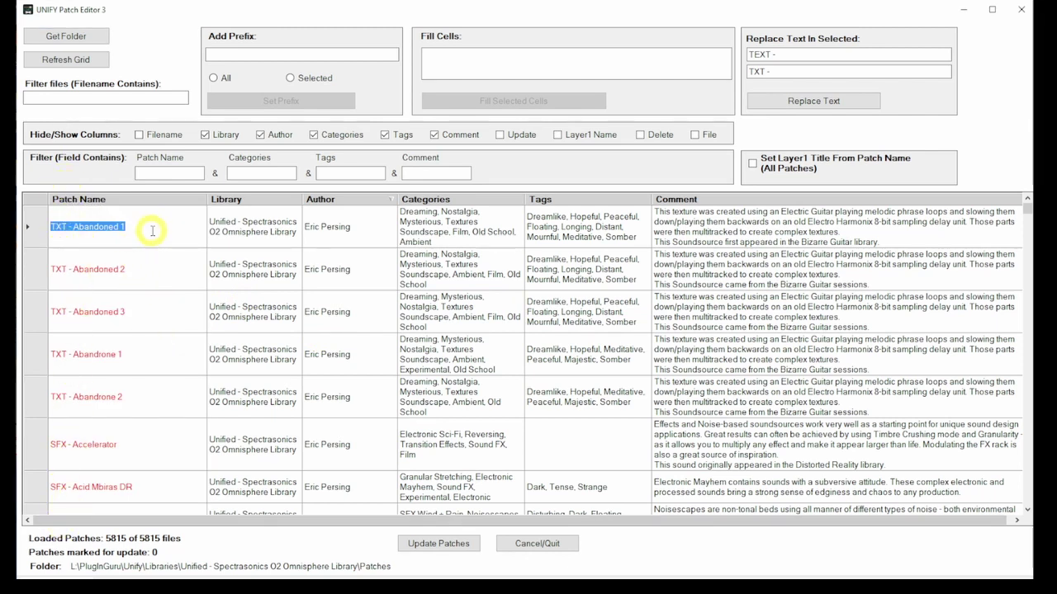
# Filter the grid to patches whose name contains "txt -"
pyautogui.click(142, 174)
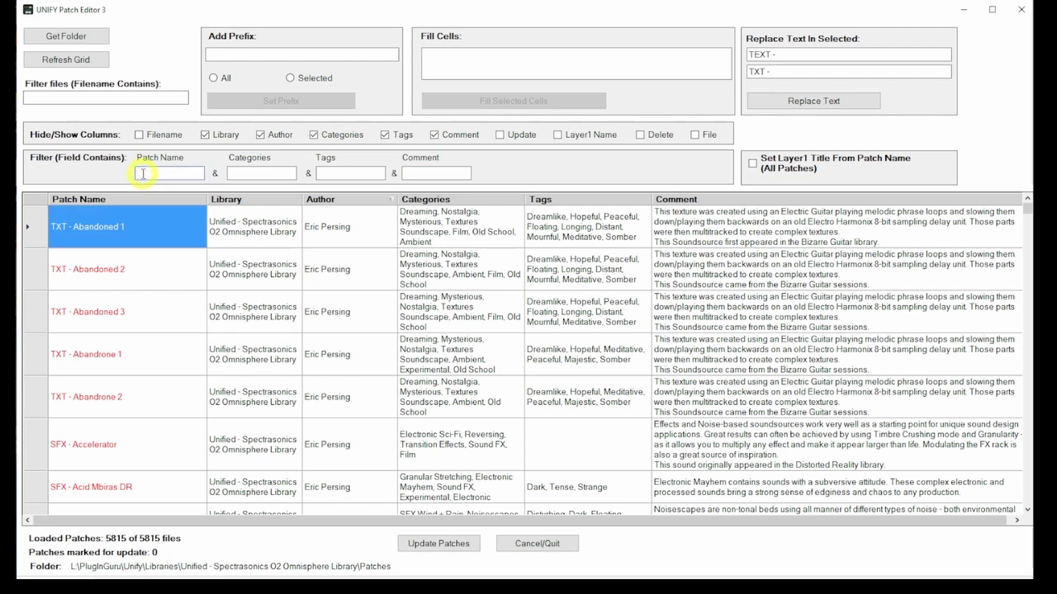
pyautogui.write('txt -')
pyautogui.click(66, 60)
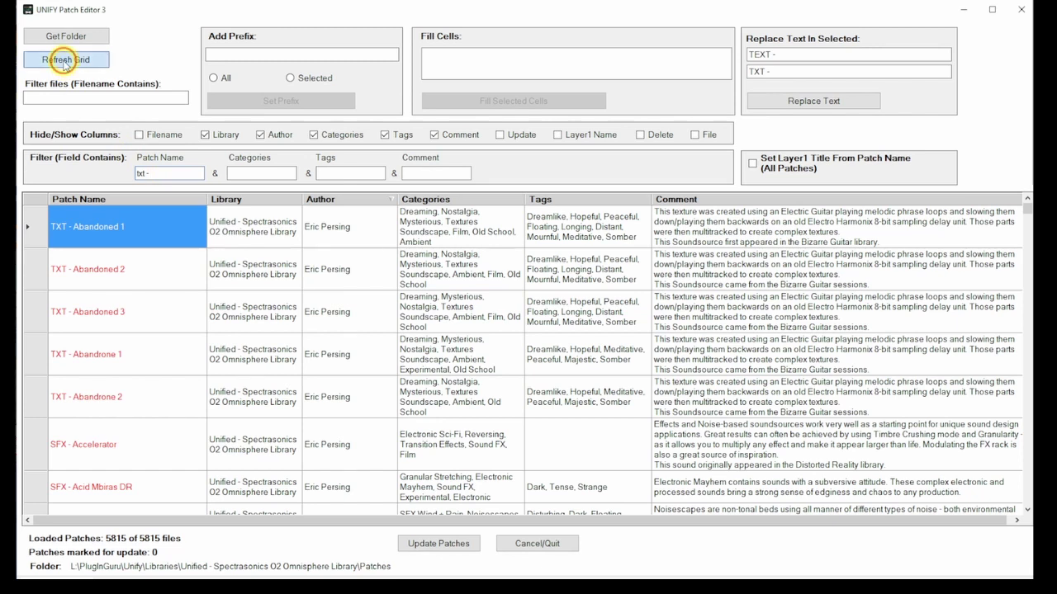
# Remove the "TXT -" prefix from the names of the Abandoned 1 and Abandoned 2 patches
pyautogui.click(69, 228)
pyautogui.moveTo(73, 227); pyautogui.dragTo(35, 227)
pyautogui.press('Delete')
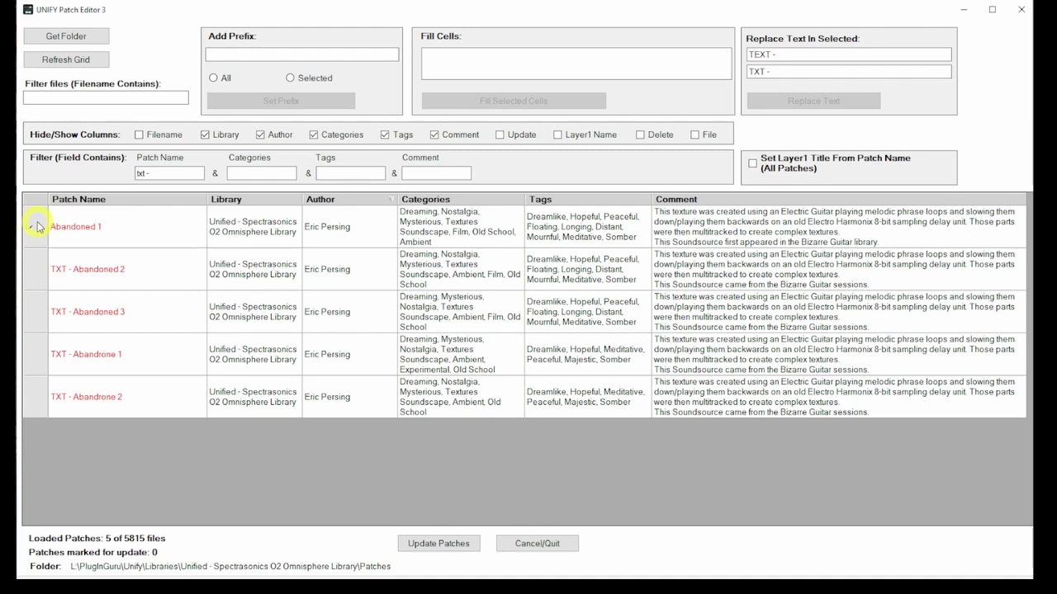
pyautogui.click(69, 270)
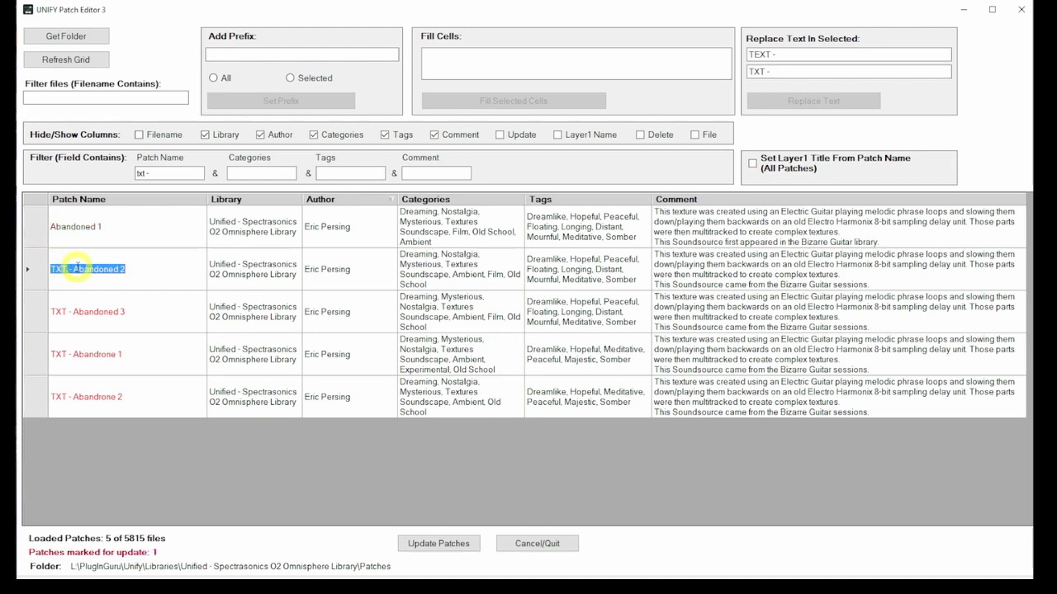
pyautogui.moveTo(72, 269); pyautogui.dragTo(51, 270)
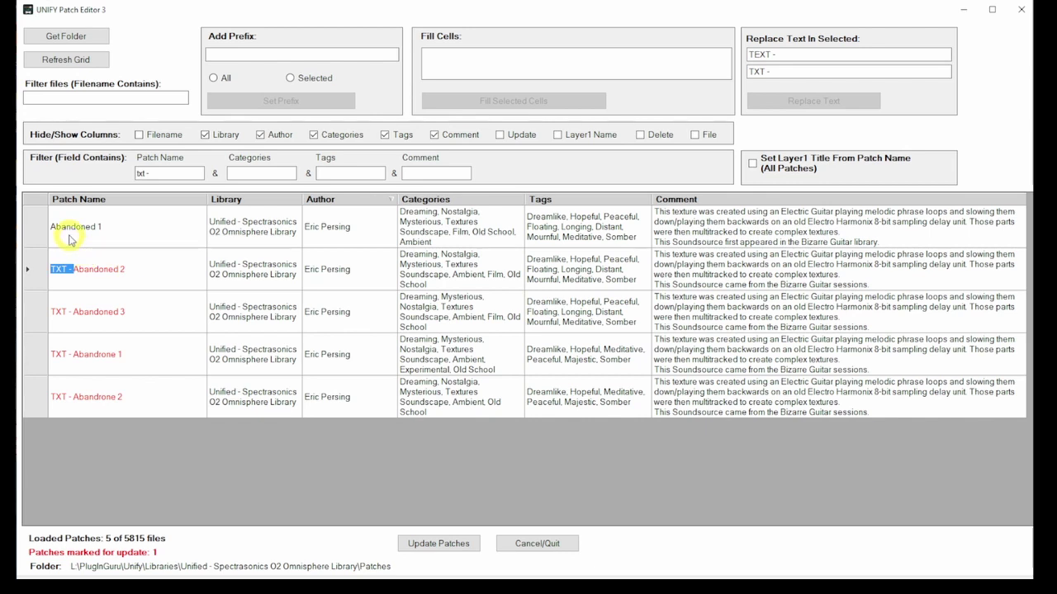
pyautogui.press('Delete')
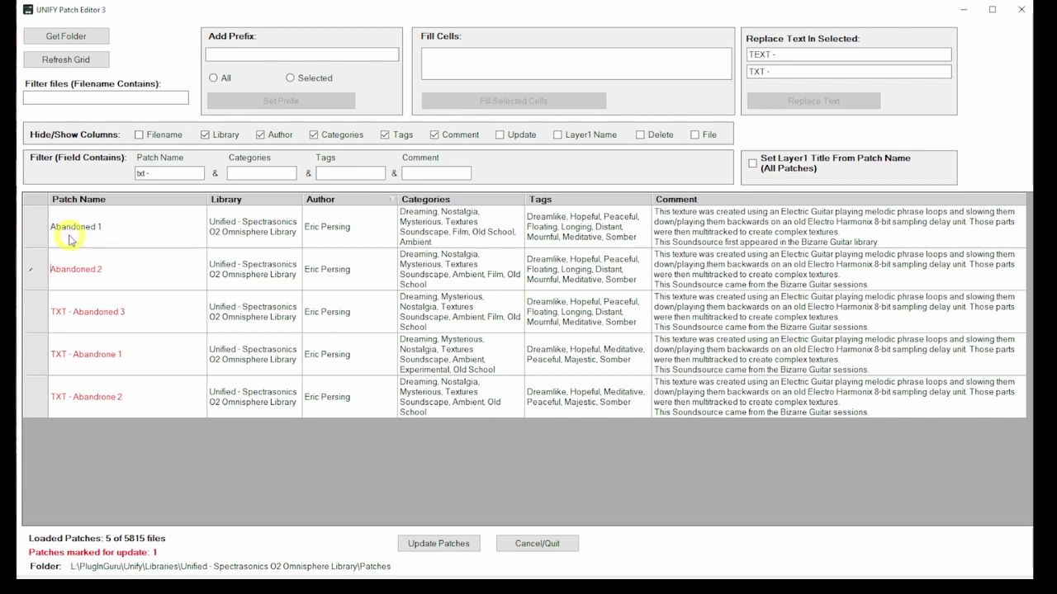
# Remove the "TXT -" prefix from the names of the Abandoned 3 and Abandrone 1 patches
pyautogui.click(75, 312)
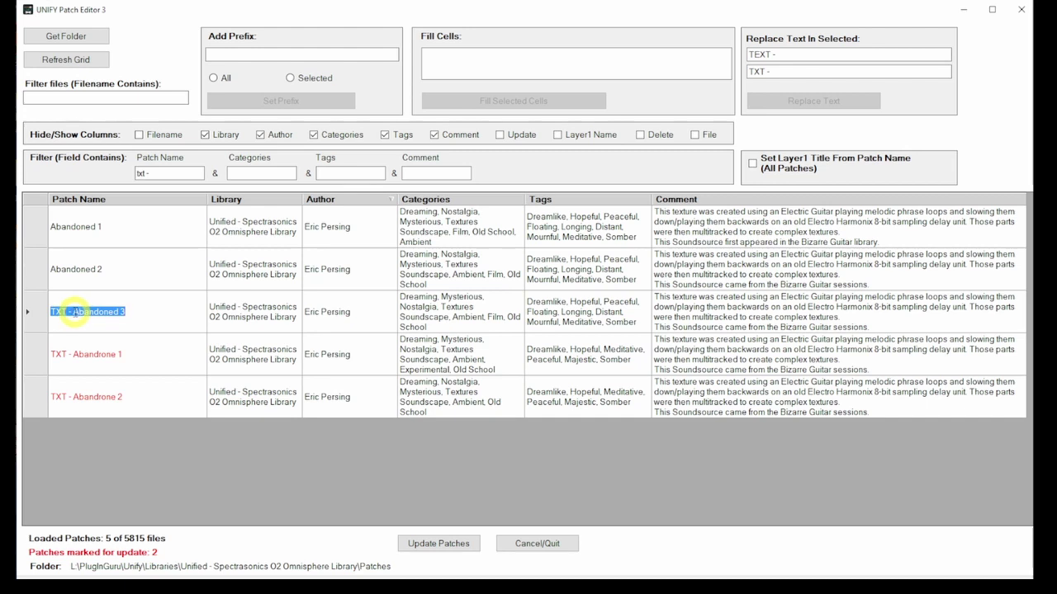
pyautogui.click(75, 312)
pyautogui.press('BackSpace')
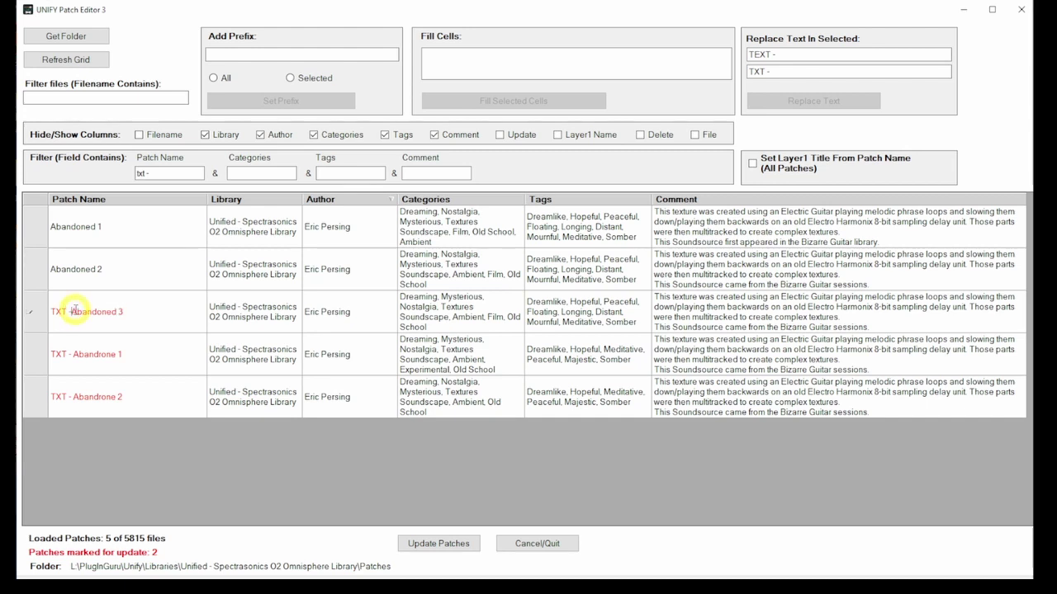
pyautogui.press('BackSpace')
pyautogui.press('BackSpace')
pyautogui.press('BackSpace')
pyautogui.press('BackSpace')
pyautogui.press('BackSpace')
pyautogui.click(72, 353)
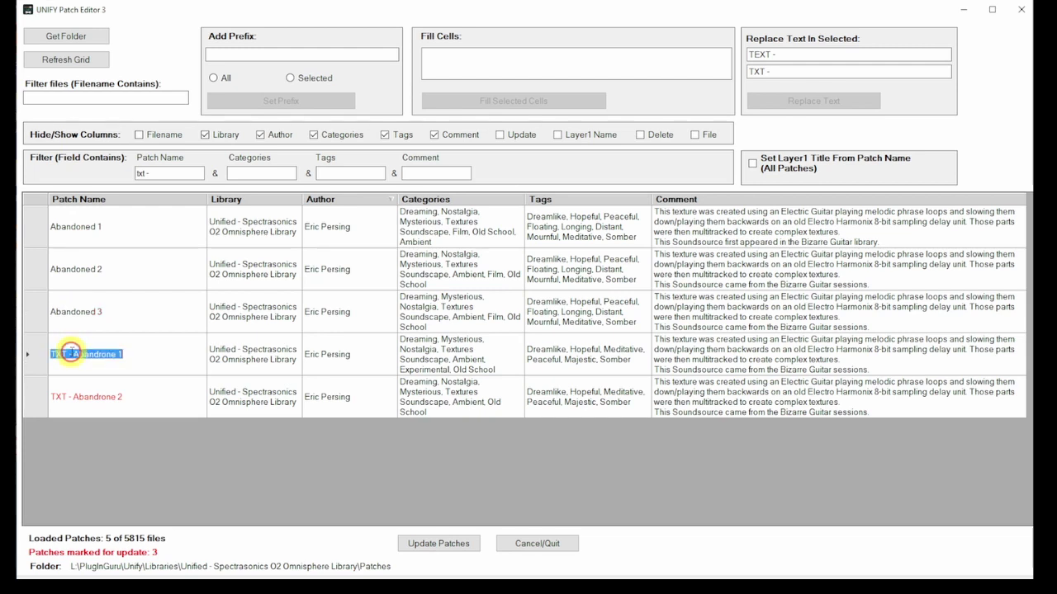
pyautogui.moveTo(72, 354); pyautogui.dragTo(44, 343)
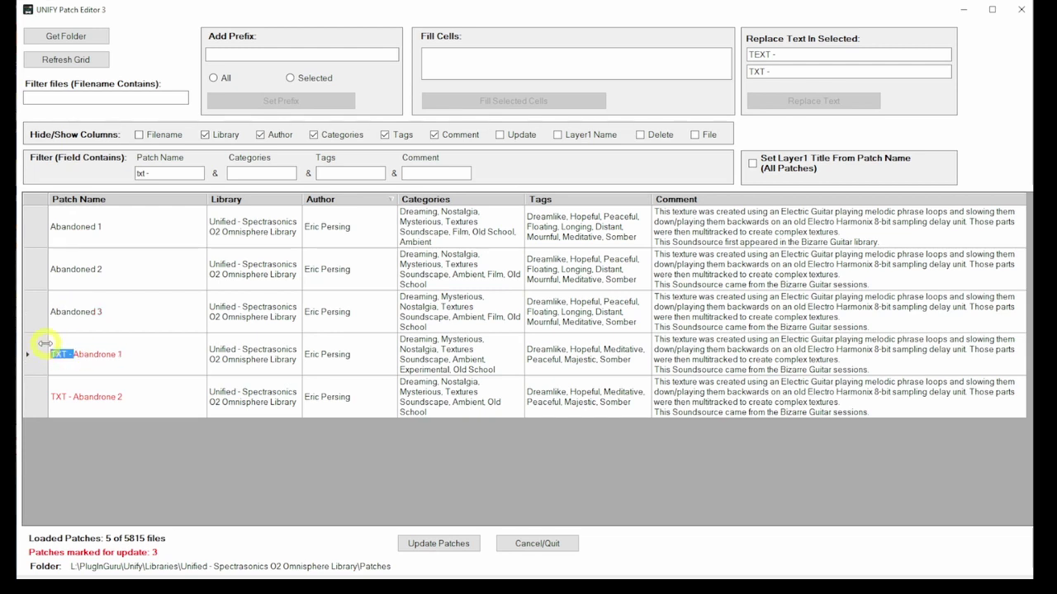
pyautogui.press('BackSpace')
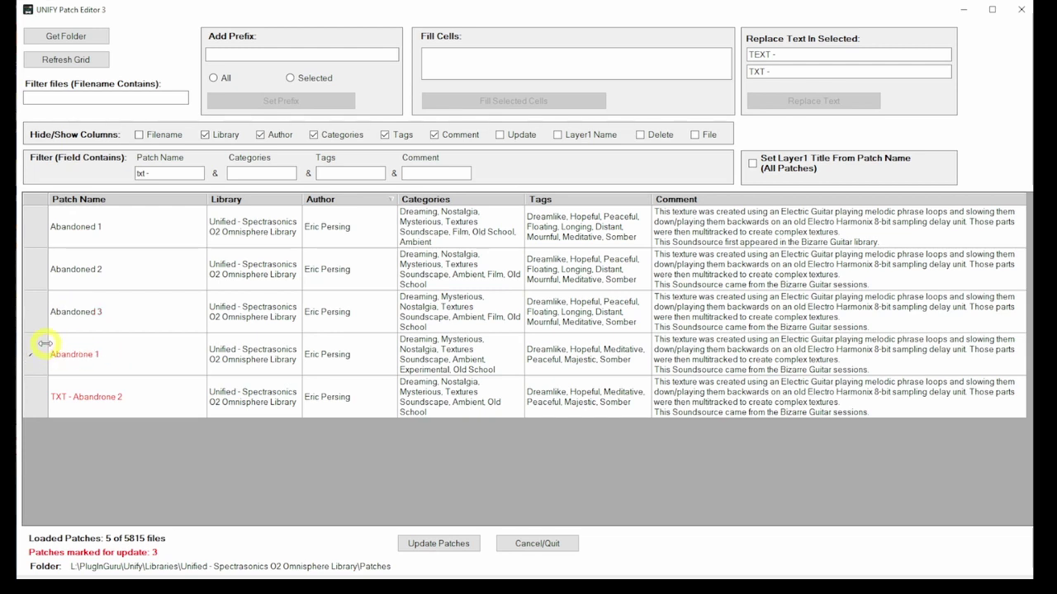
# Remove the "TXT -" prefix from the Abandrone 2 patch name and save the updated patches
pyautogui.click(75, 402)
pyautogui.click(76, 398)
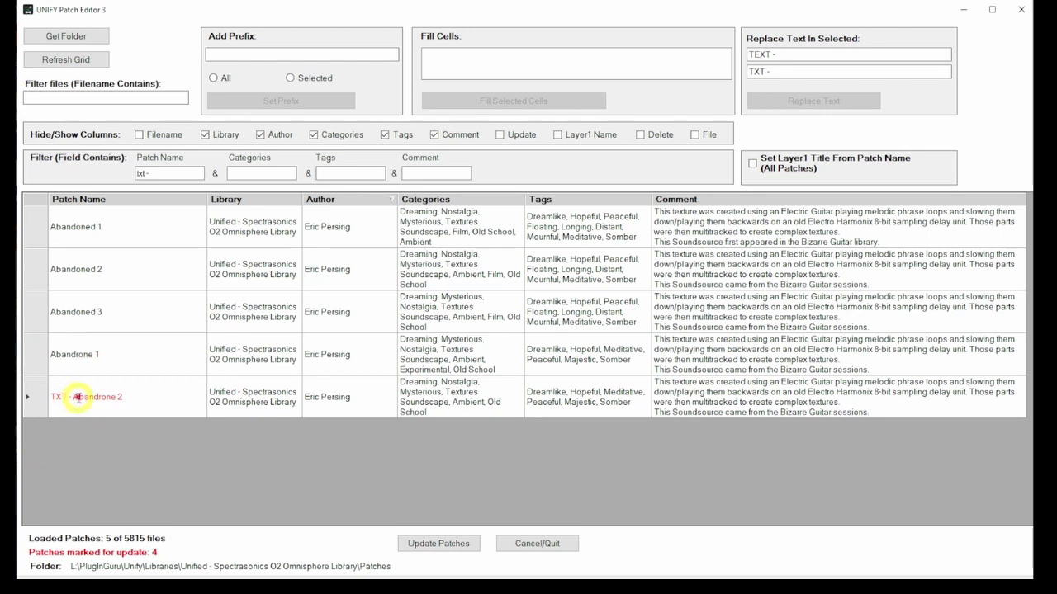
pyautogui.press('BackSpace')
pyautogui.press('BackSpace')
pyautogui.press('BackSpace')
pyautogui.press('BackSpace')
pyautogui.press('BackSpace')
pyautogui.press('BackSpace')
pyautogui.click(124, 363)
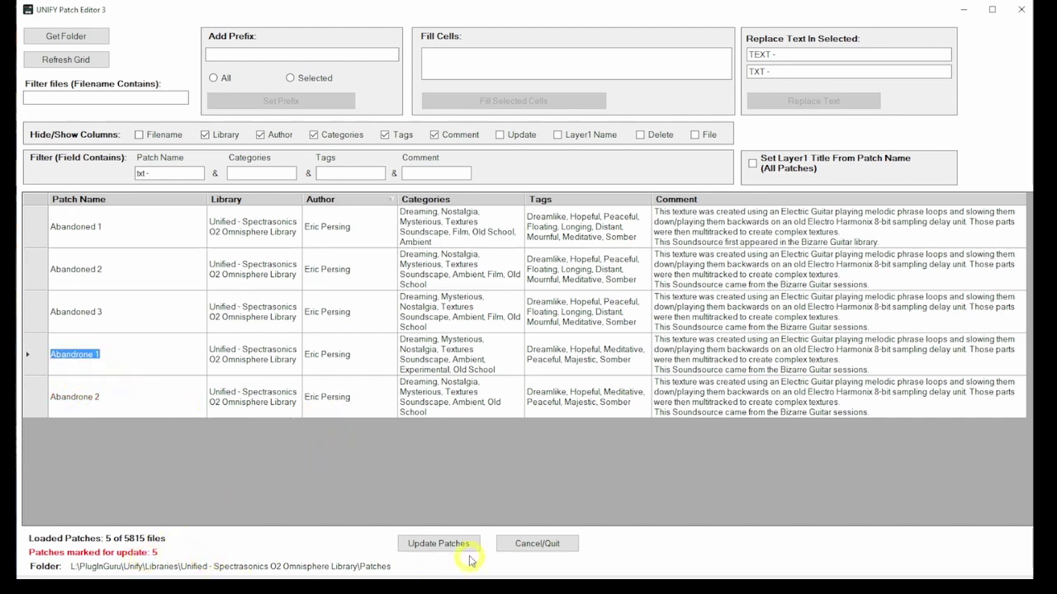
pyautogui.click(441, 545)
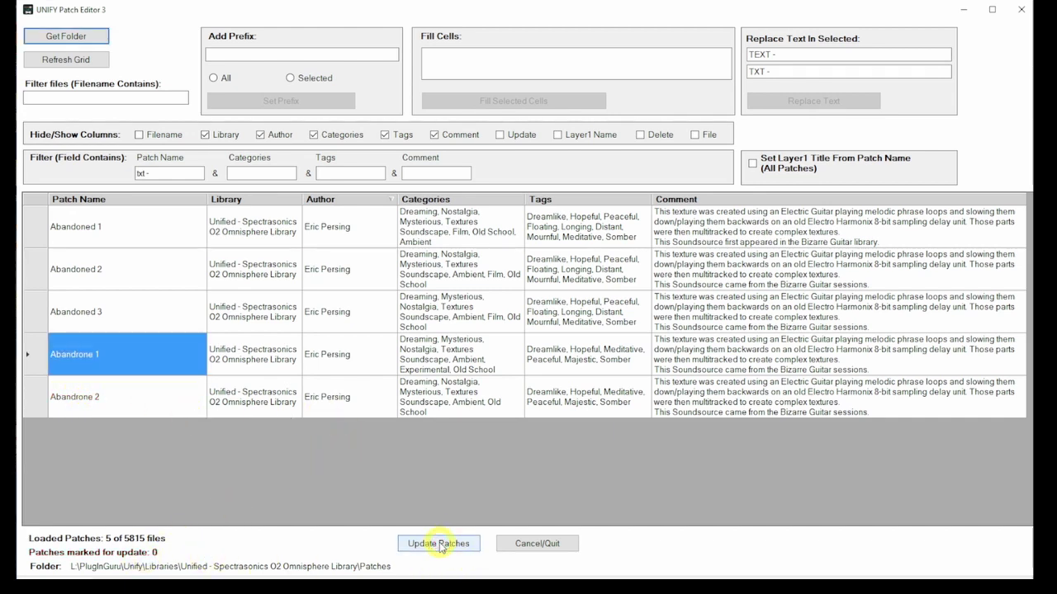
# Add the prefix "TEXT -" to the patch names Abandoned 1 through Abandrone 2 and save the updated patches
pyautogui.click(66, 233)
pyautogui.keyDown('shift'); pyautogui.click(100, 403); pyautogui.keyUp('shift')
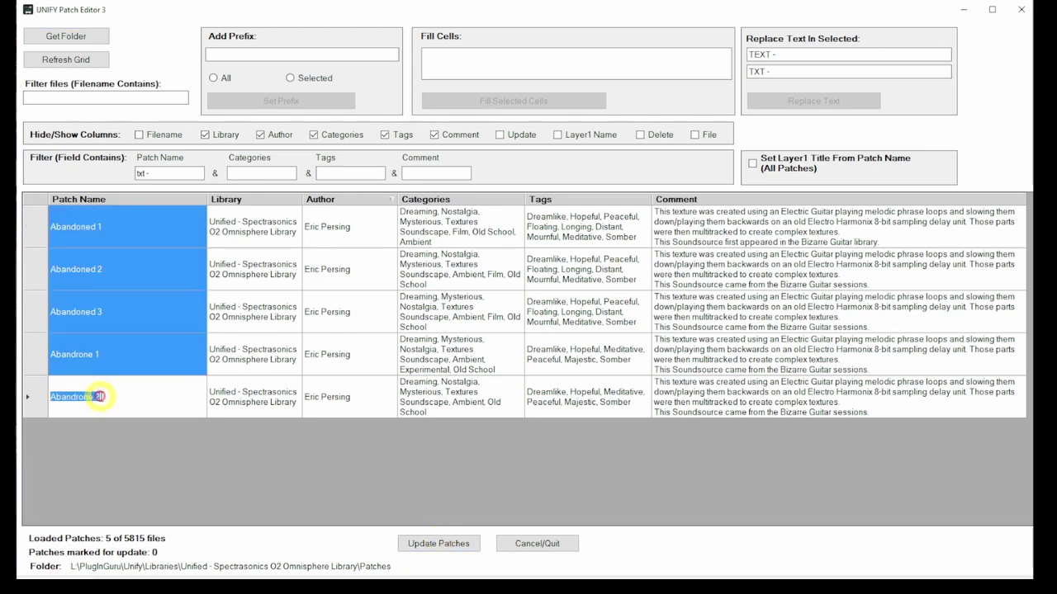
pyautogui.click(221, 52)
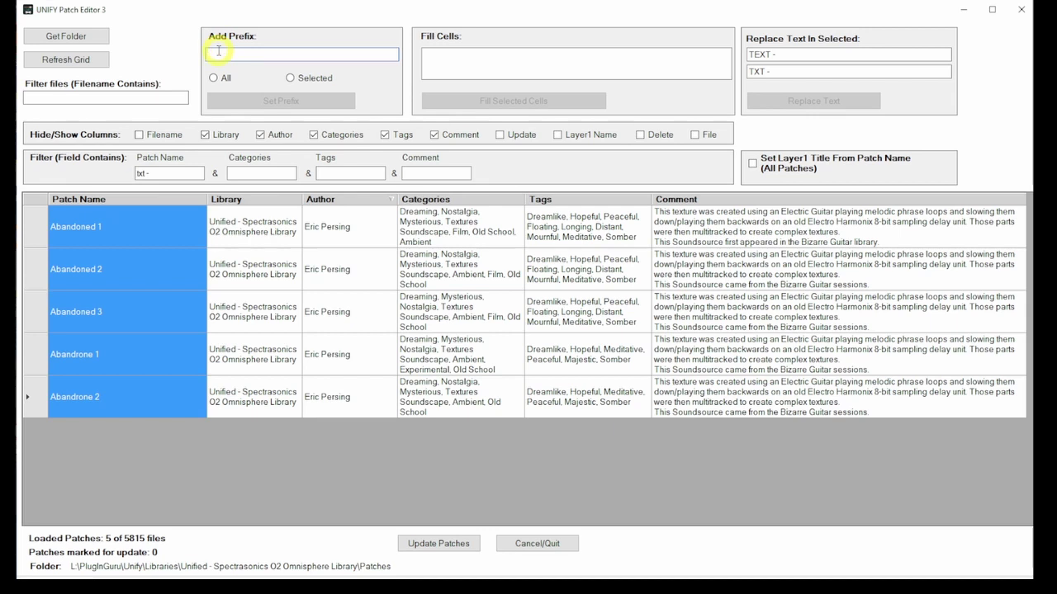
pyautogui.write('TEXT -')
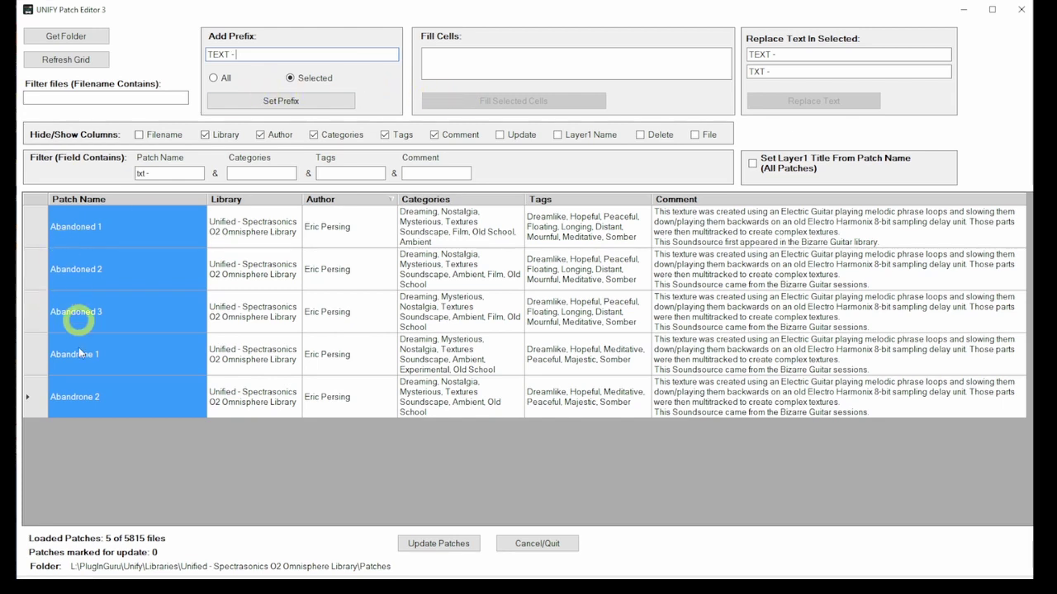
pyautogui.click(277, 101)
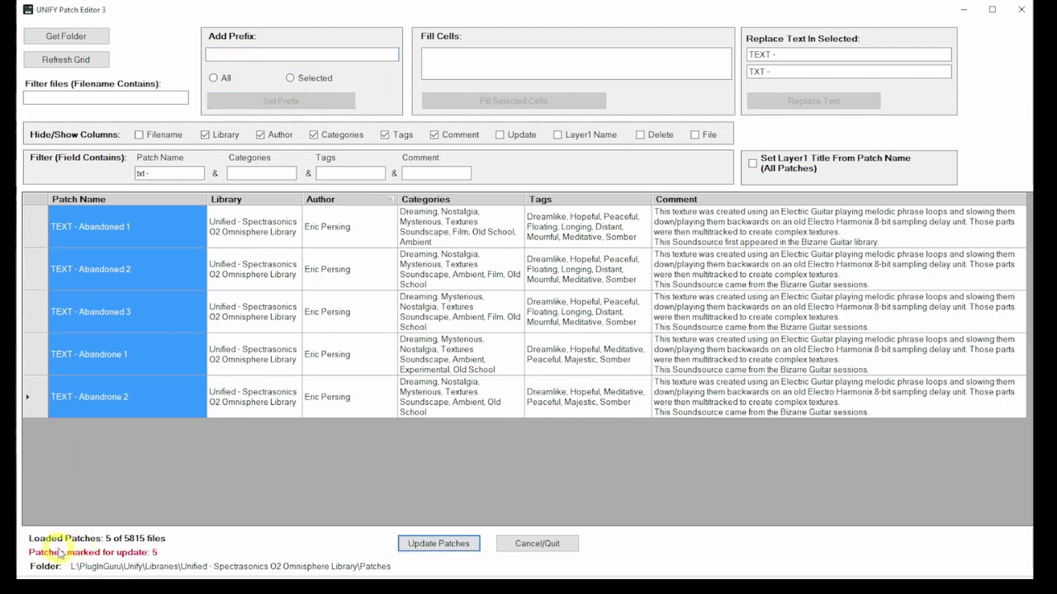
pyautogui.click(442, 543)
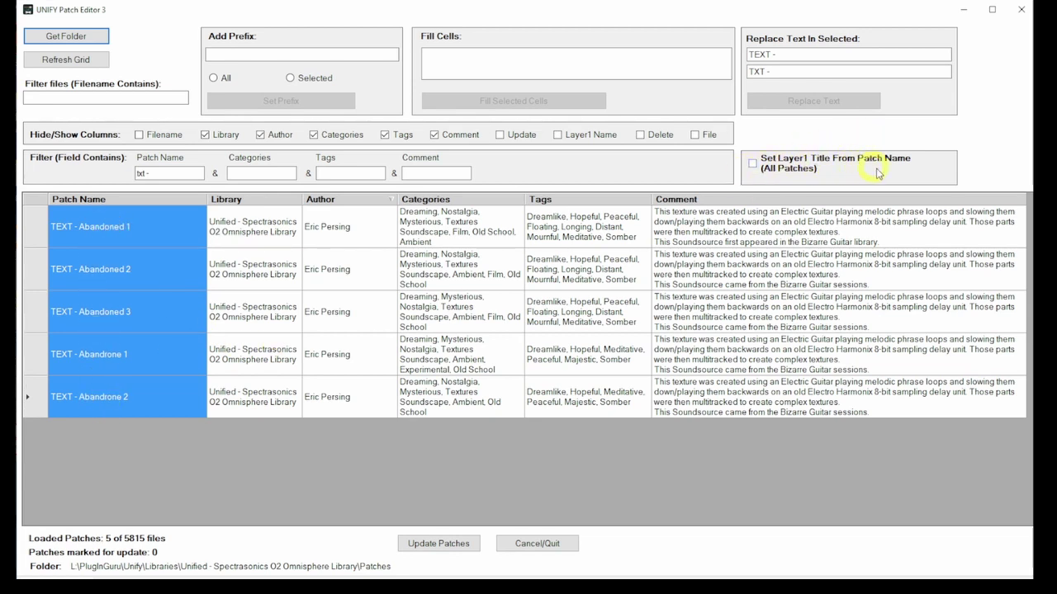
# Set the Layer1 title from the patch name for all patches and save the update
pyautogui.click(752, 164)
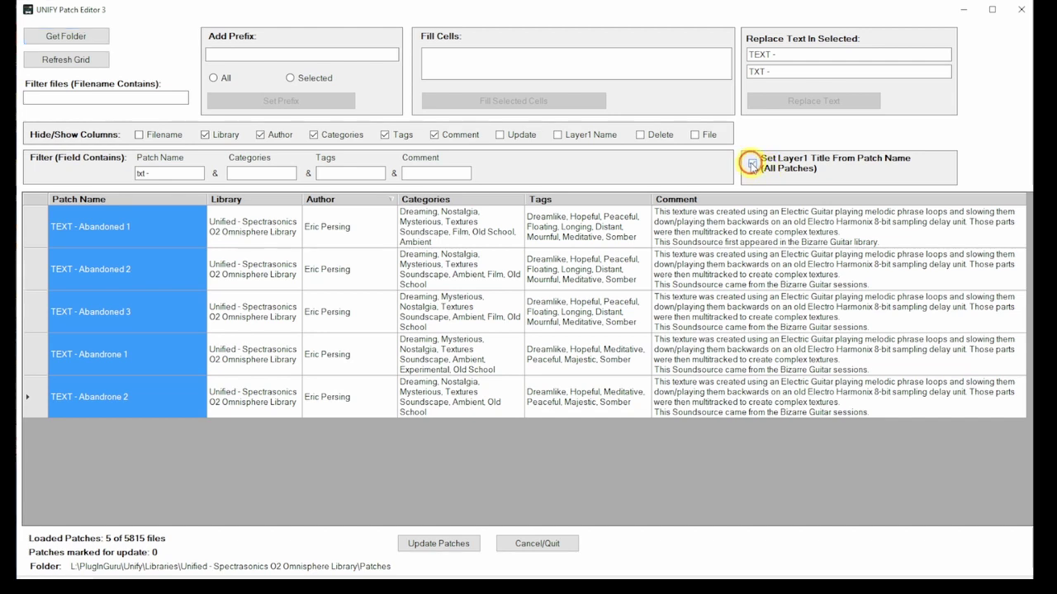
pyautogui.click(431, 547)
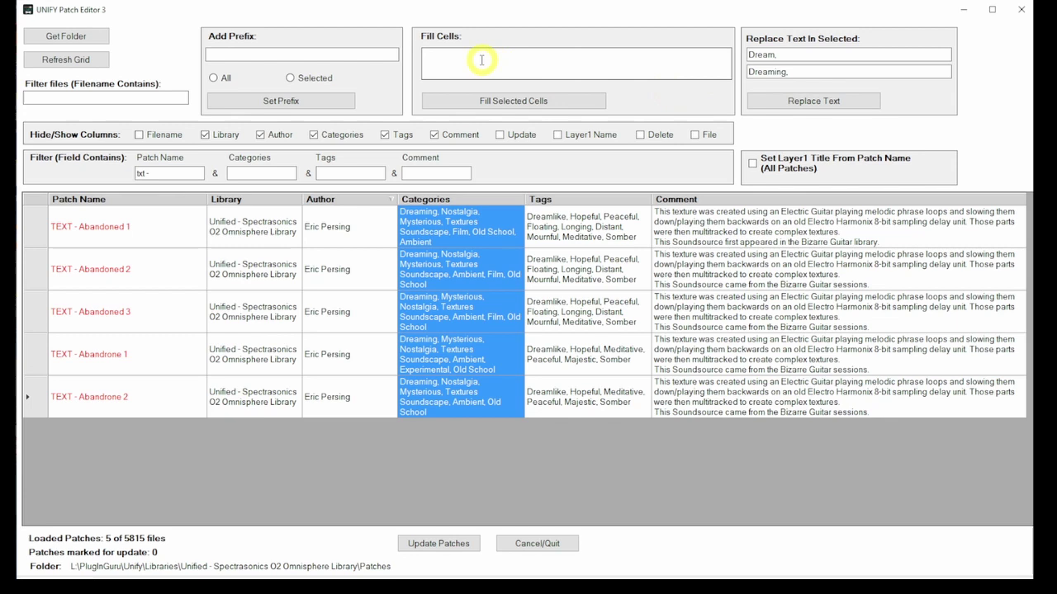
# Fill the Author cells of TEXT - Abandoned 1 through TEXT - Abandrone 2 with "E P" and save the updated patches
pyautogui.click(475, 61)
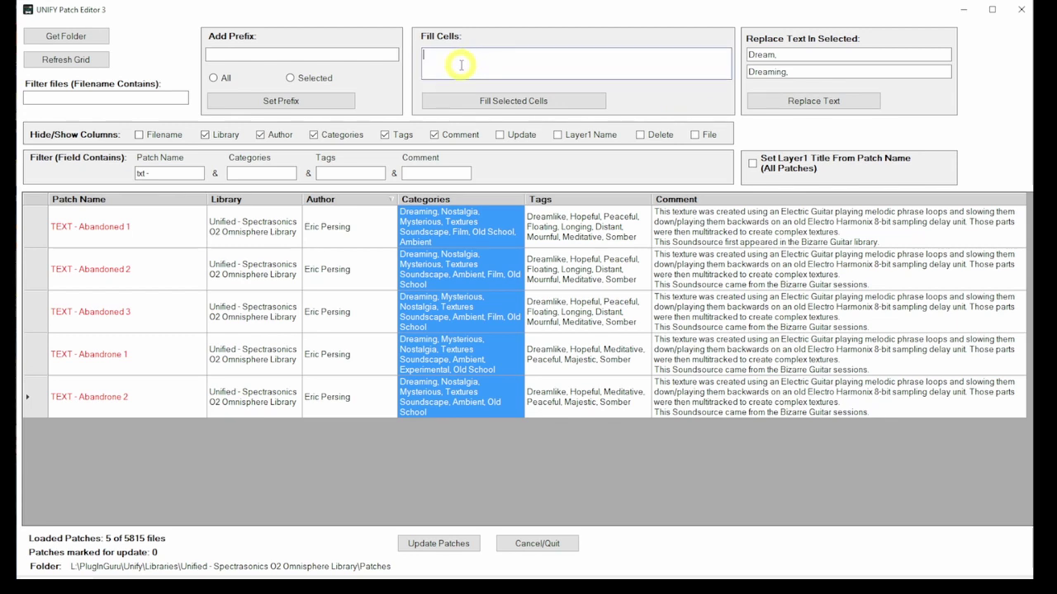
pyautogui.write('E P')
pyautogui.click(338, 230)
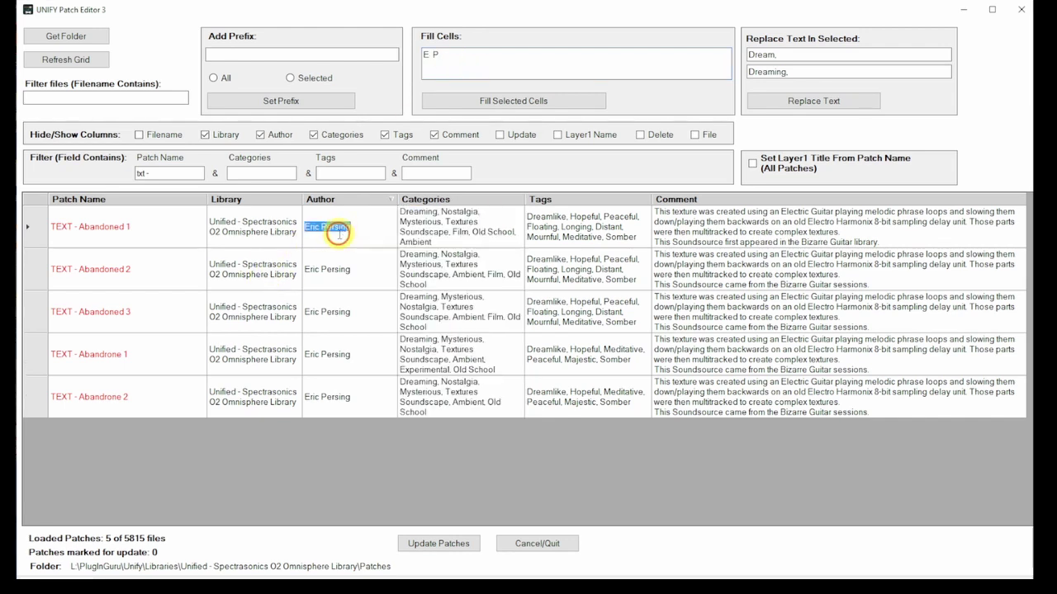
pyautogui.keyDown('shift'); pyautogui.click(339, 406); pyautogui.keyUp('shift')
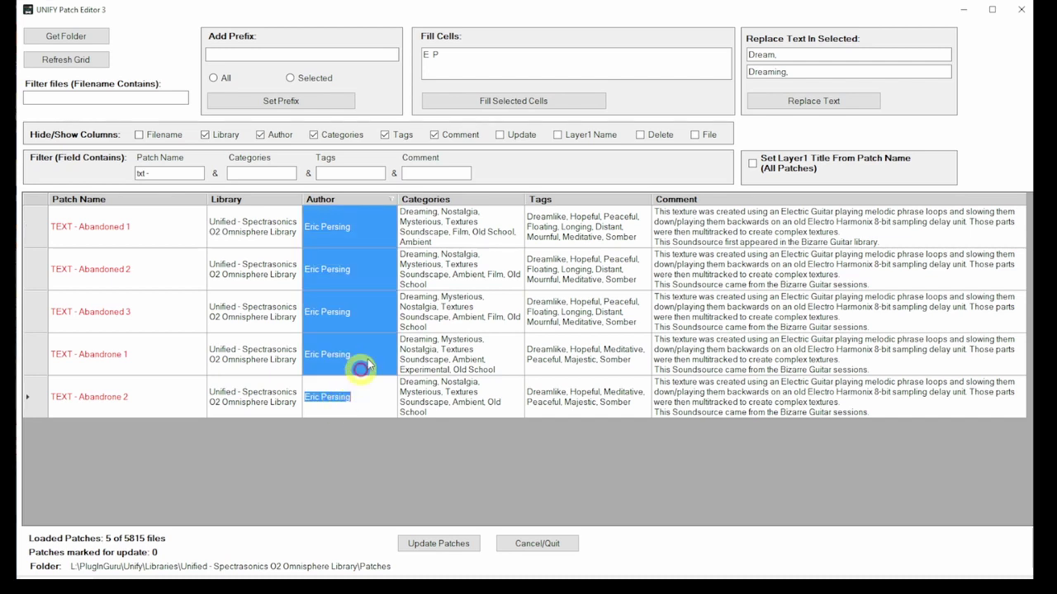
pyautogui.click(502, 102)
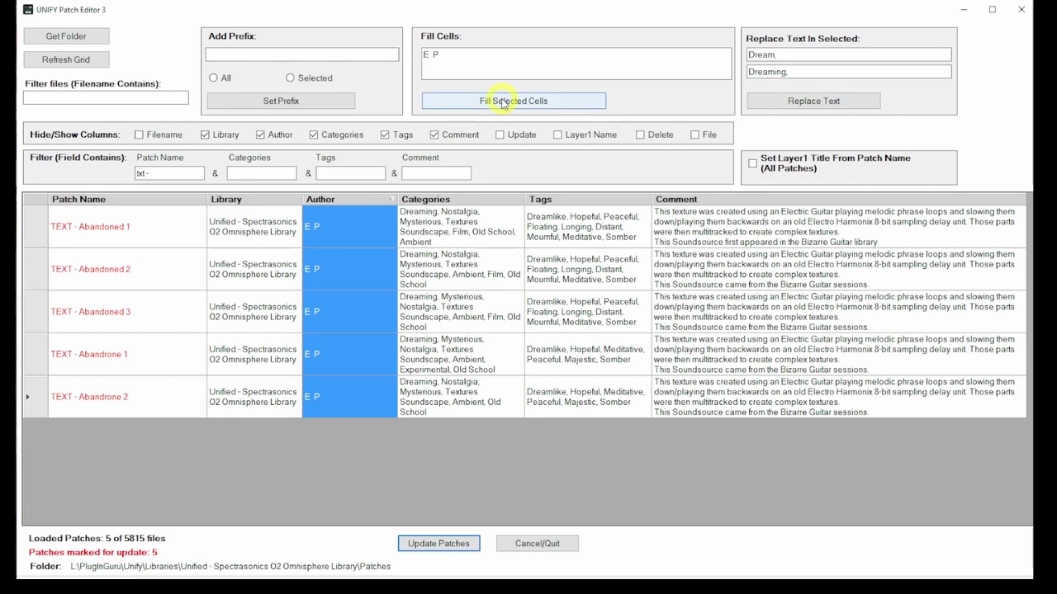
pyautogui.click(442, 544)
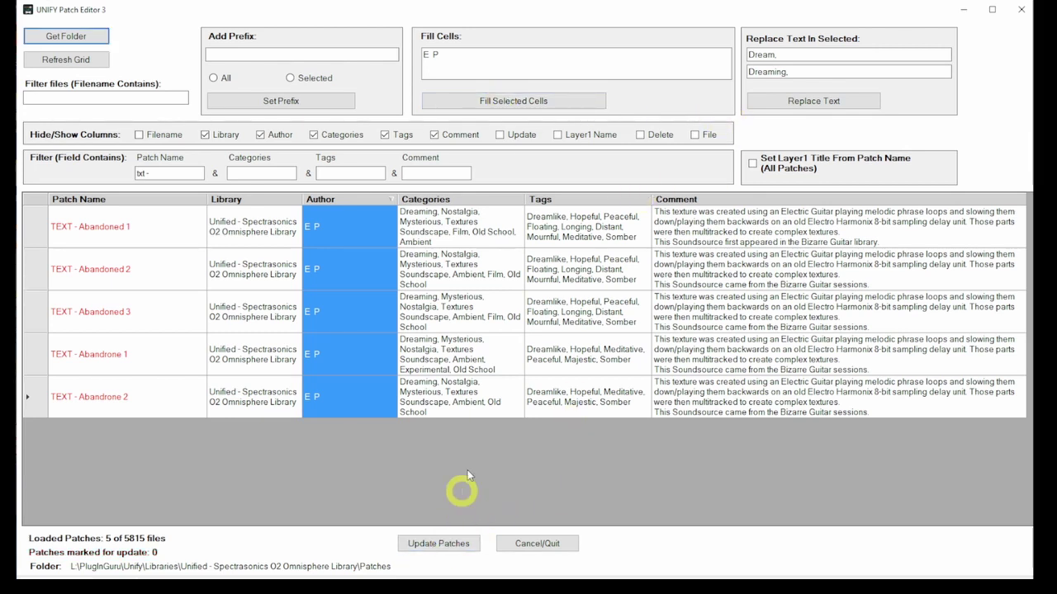
# Fill the selected Author cells with the author's full name and save the updated patches
pyautogui.click(452, 53)
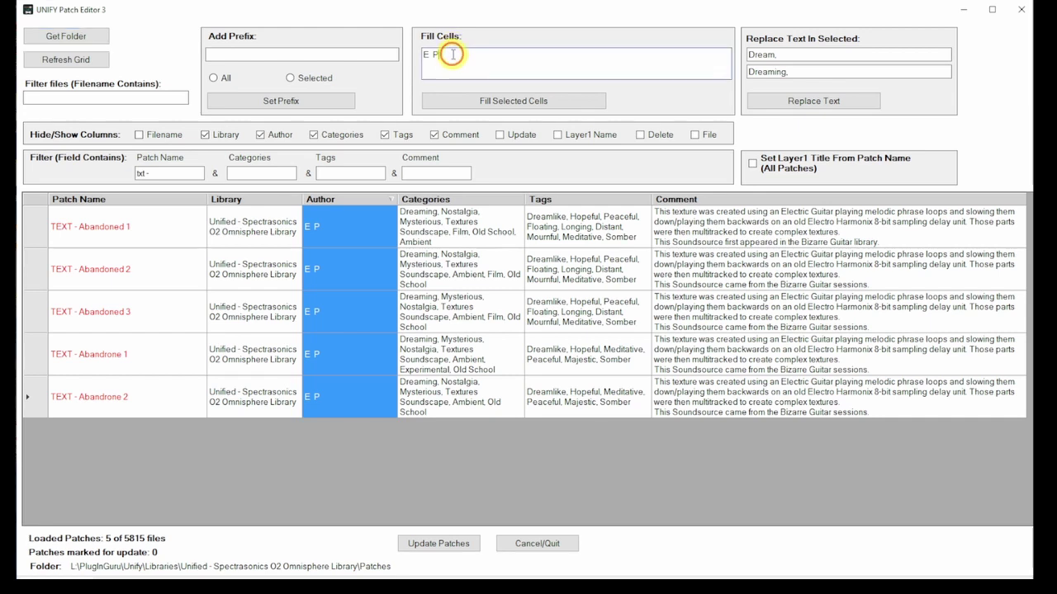
pyautogui.moveTo(453, 55); pyautogui.dragTo(392, 46)
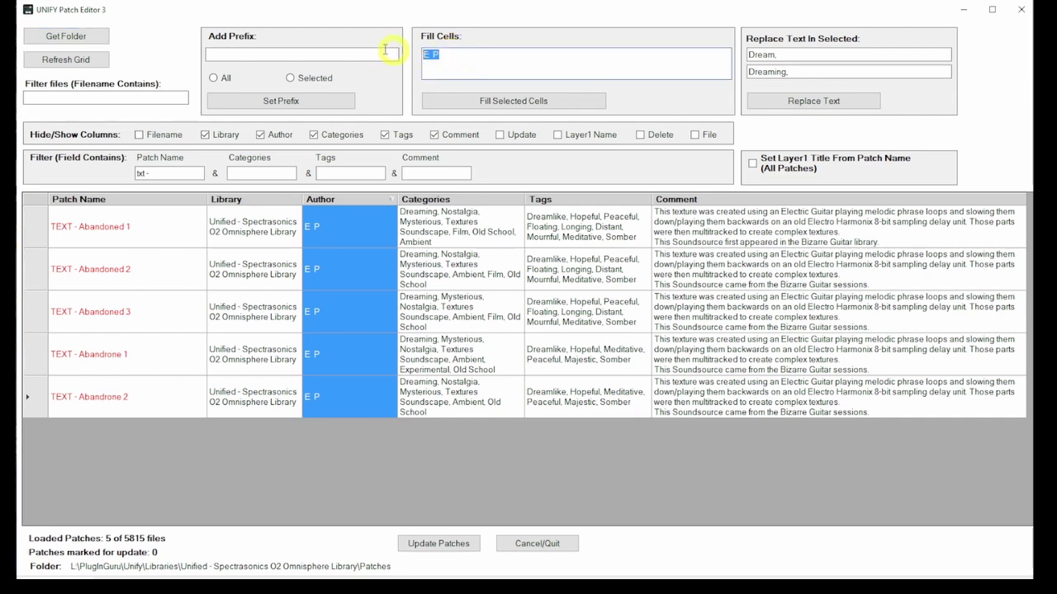
pyautogui.write('Eric Persing')
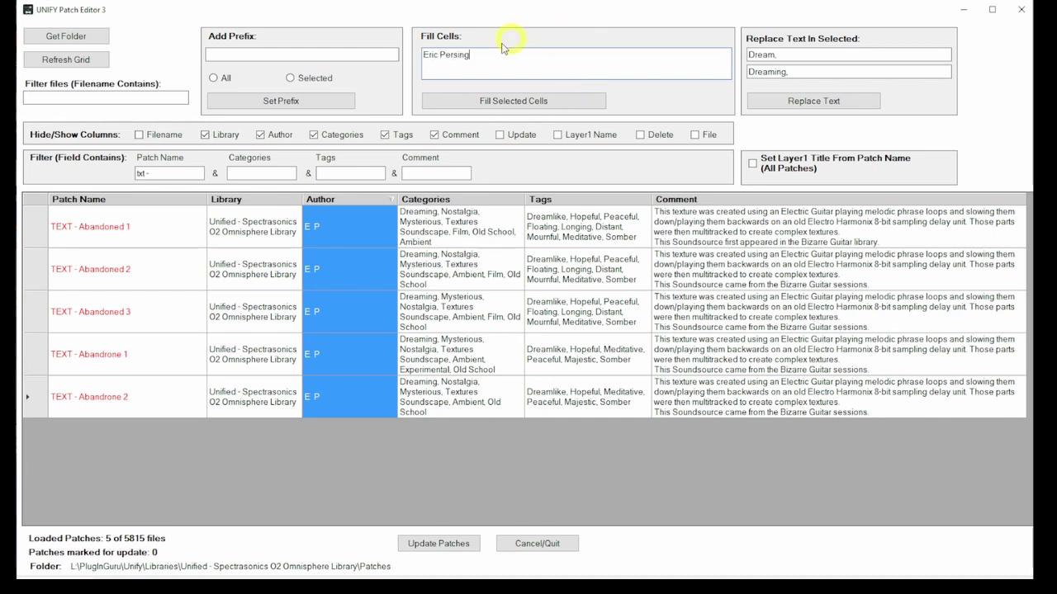
pyautogui.click(496, 104)
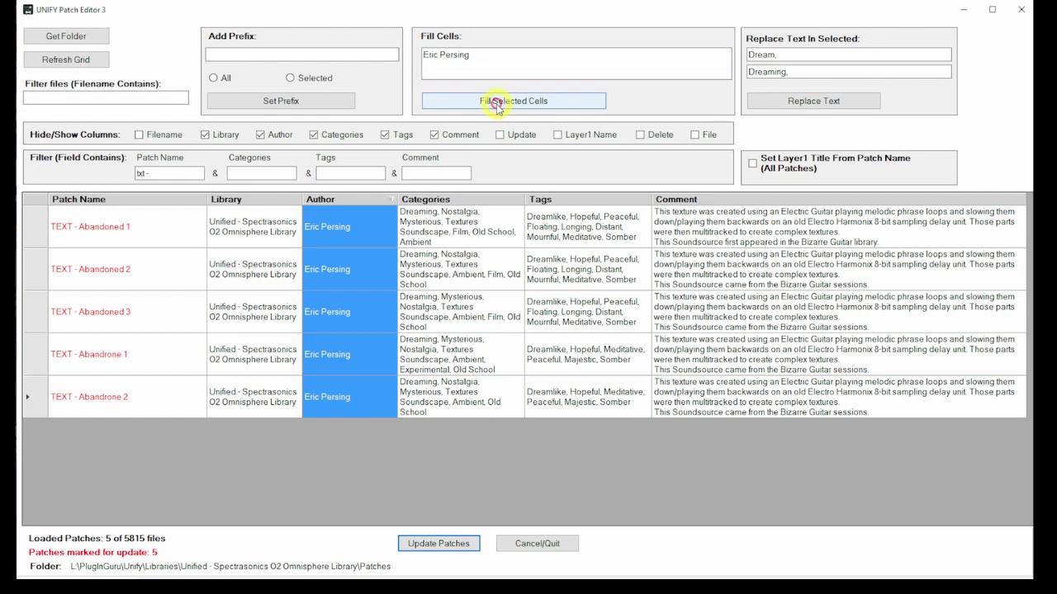
pyautogui.click(439, 543)
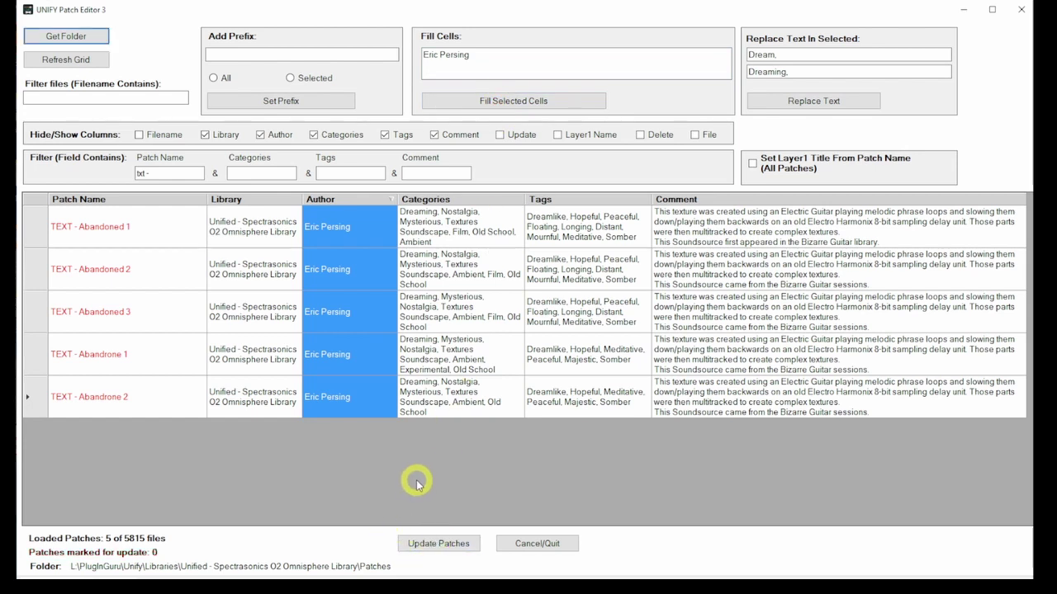
# Clear the patch name filter to list all patches again, and quit the patch editor
pyautogui.click(162, 174)
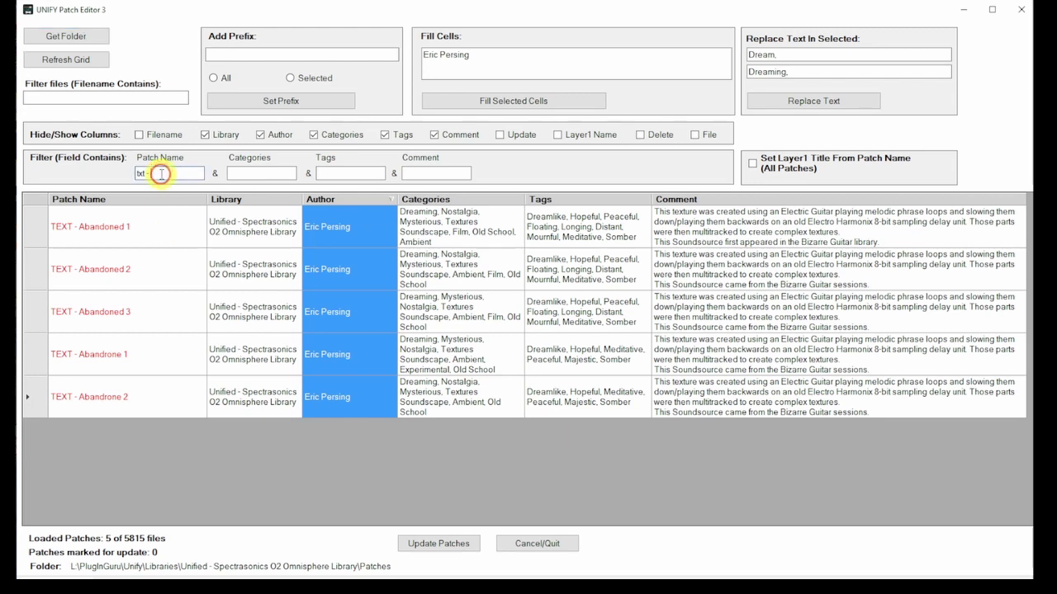
pyautogui.press('BackSpace')
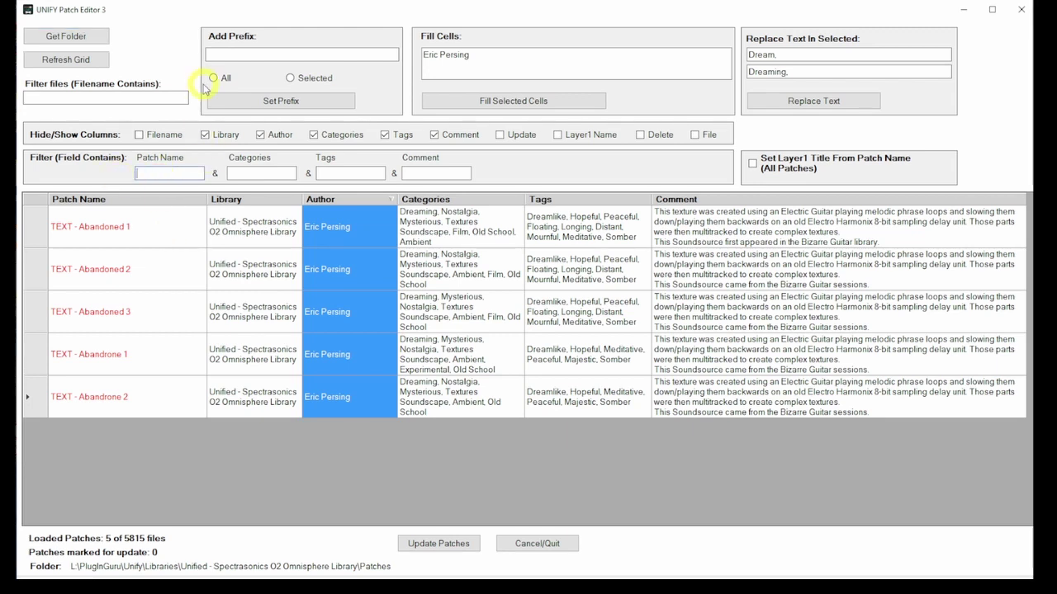
pyautogui.click(79, 60)
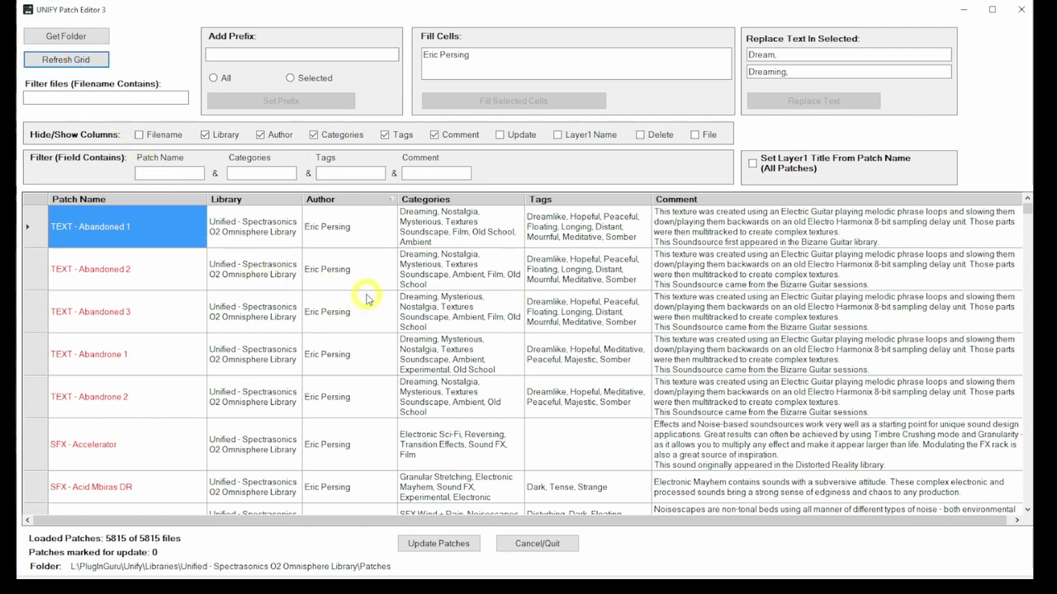
pyautogui.click(537, 544)
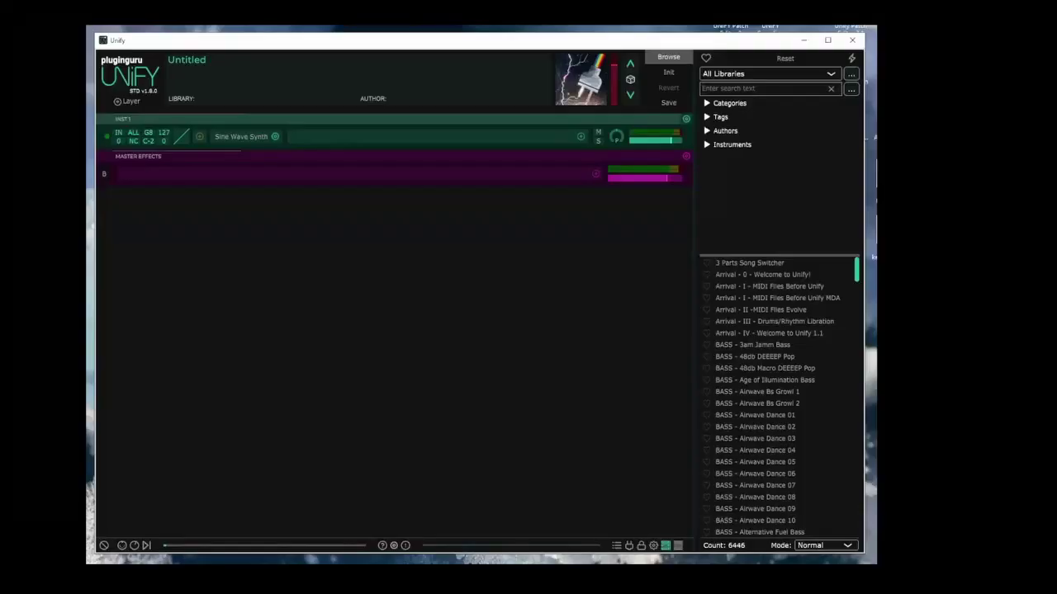
# Limit the patch browser to the Unified - Spectrasonics O2 Omnisphere Library, search for "TEXT -", and load TEXT - Abandoned 1
pyautogui.click(729, 76)
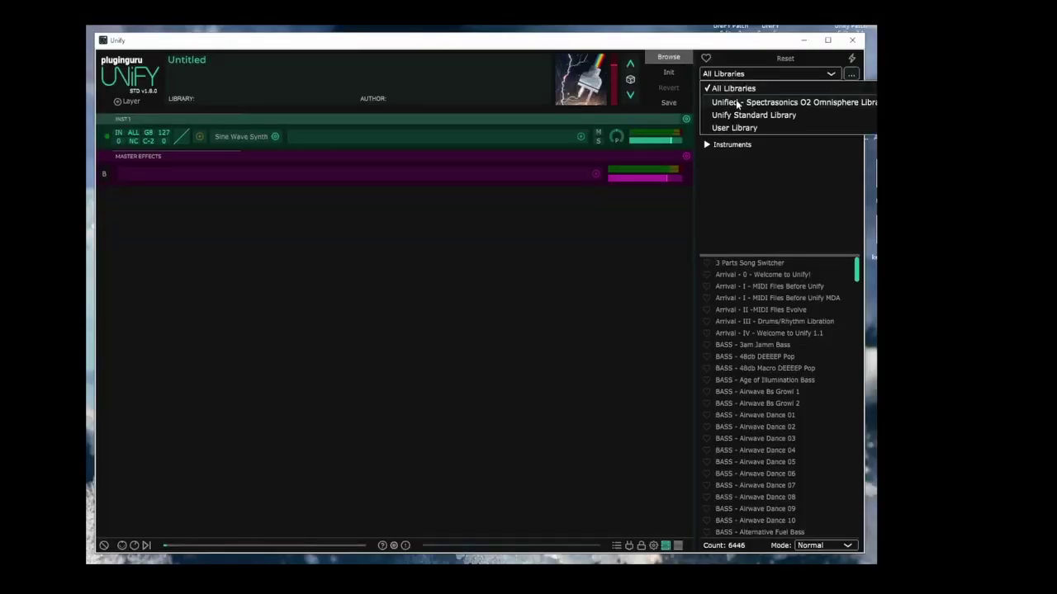
pyautogui.click(734, 104)
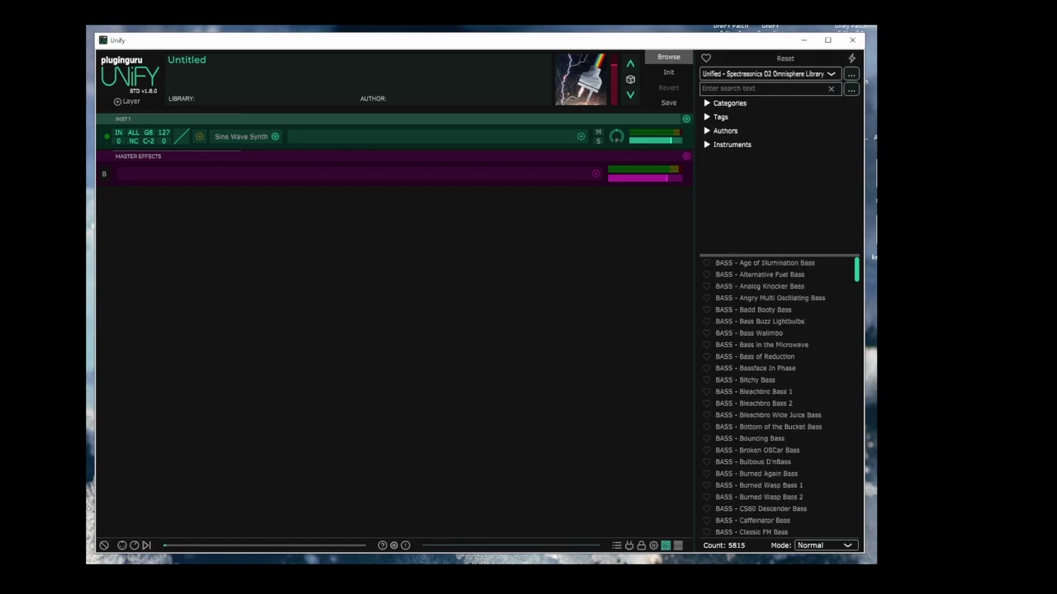
pyautogui.click(727, 88)
pyautogui.write('tex')
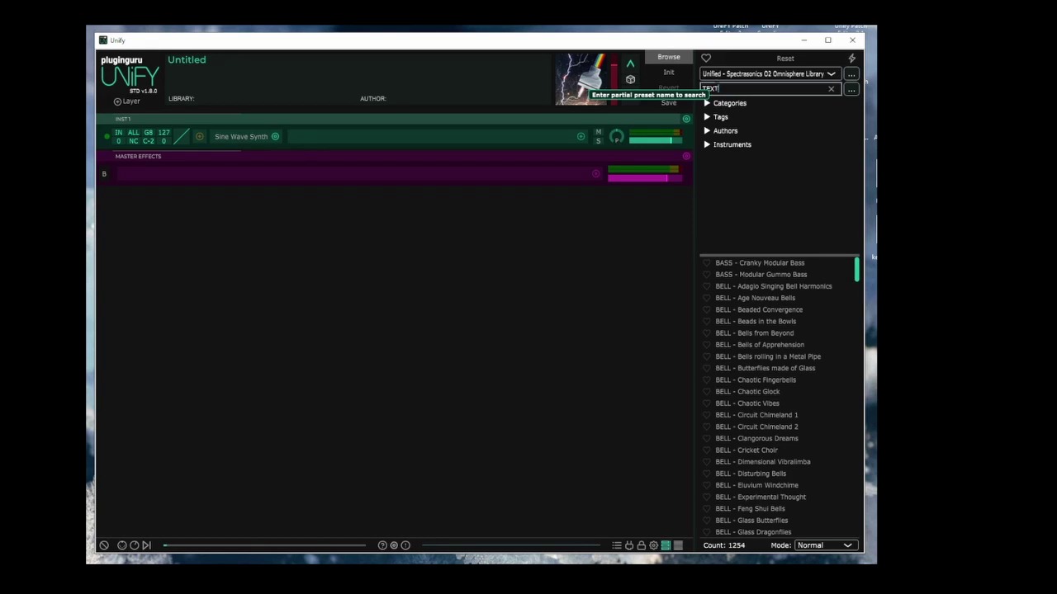
pyautogui.write('t')
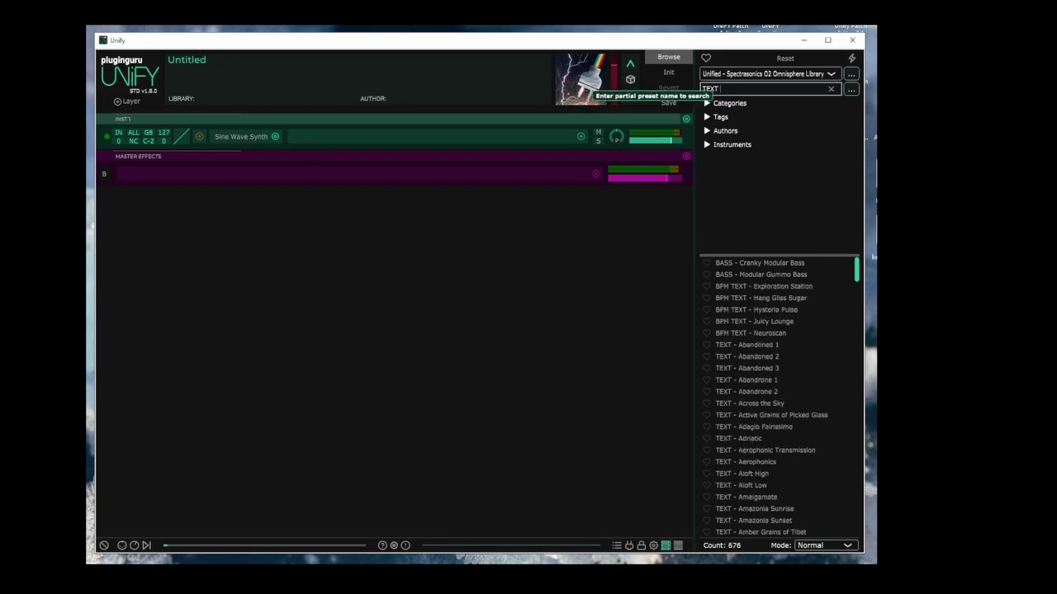
pyautogui.write(' -')
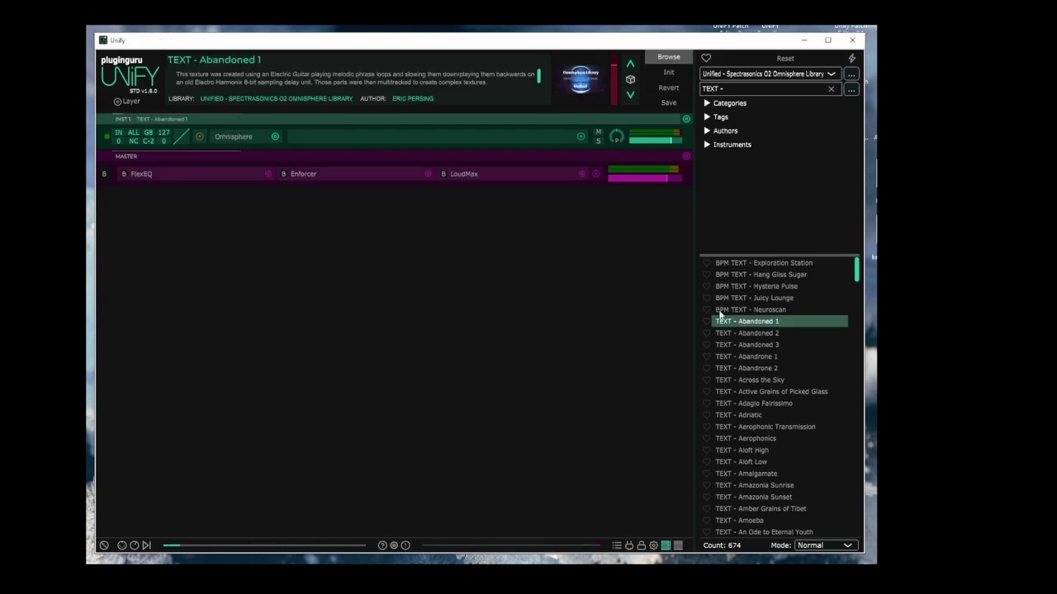
# Check the loaded patch's metadata without saving, and view its Omnisphere instrument window before closing it
pyautogui.click(669, 102)
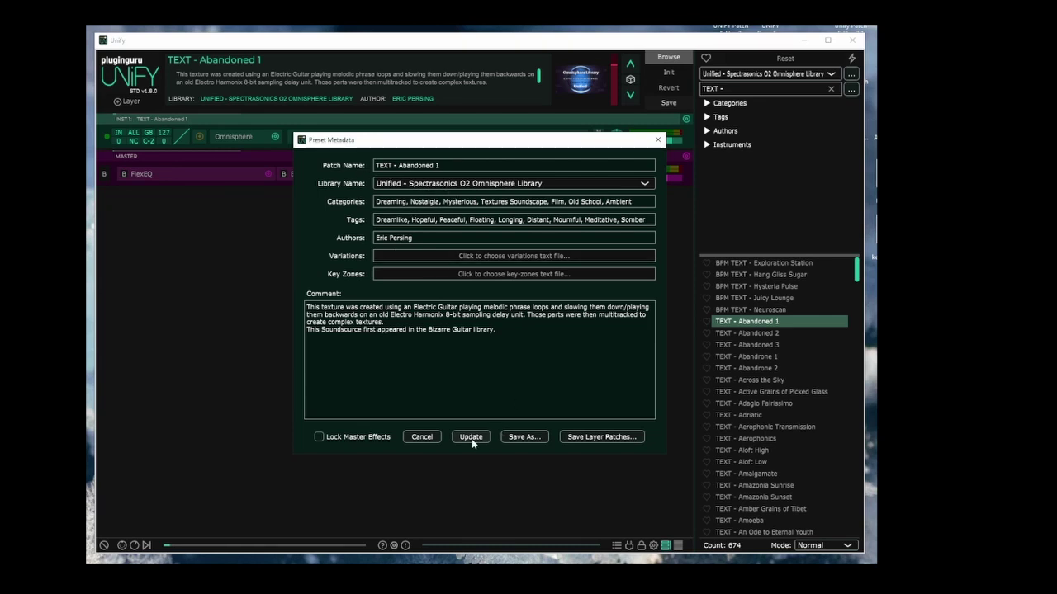
pyautogui.click(422, 438)
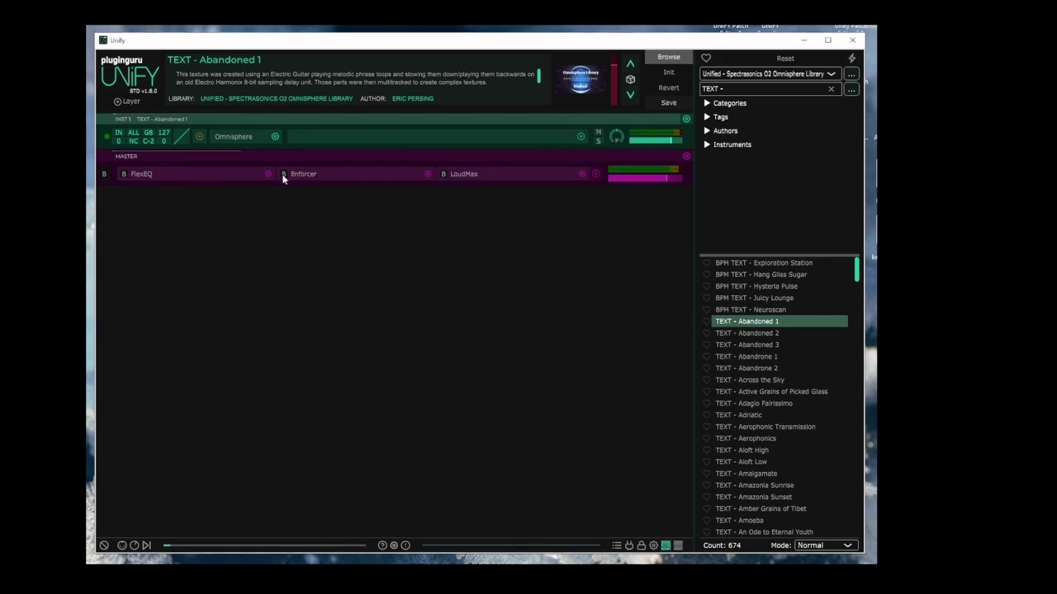
pyautogui.click(242, 136)
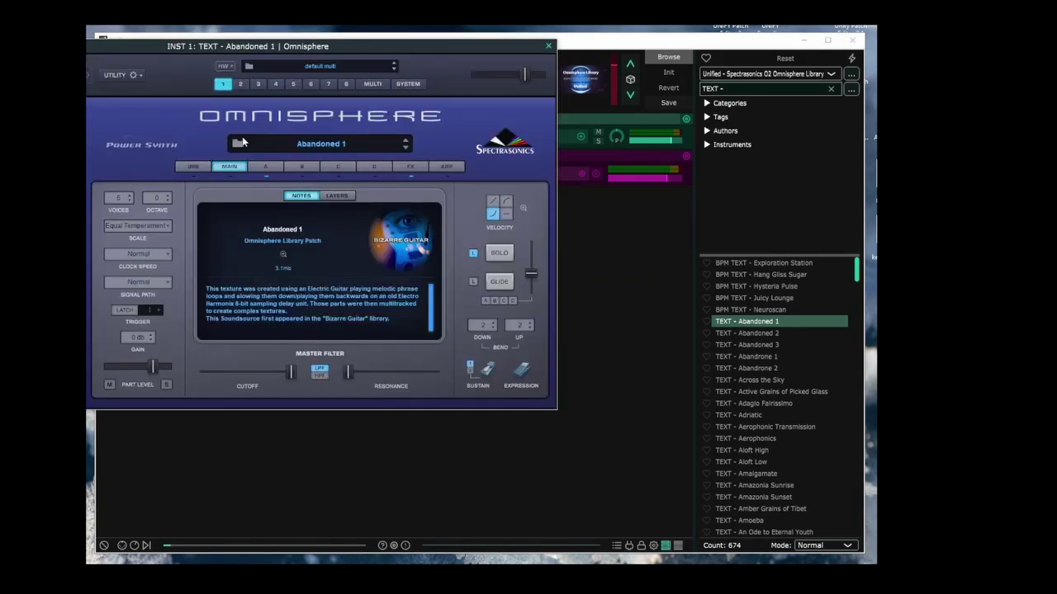
pyautogui.click(549, 46)
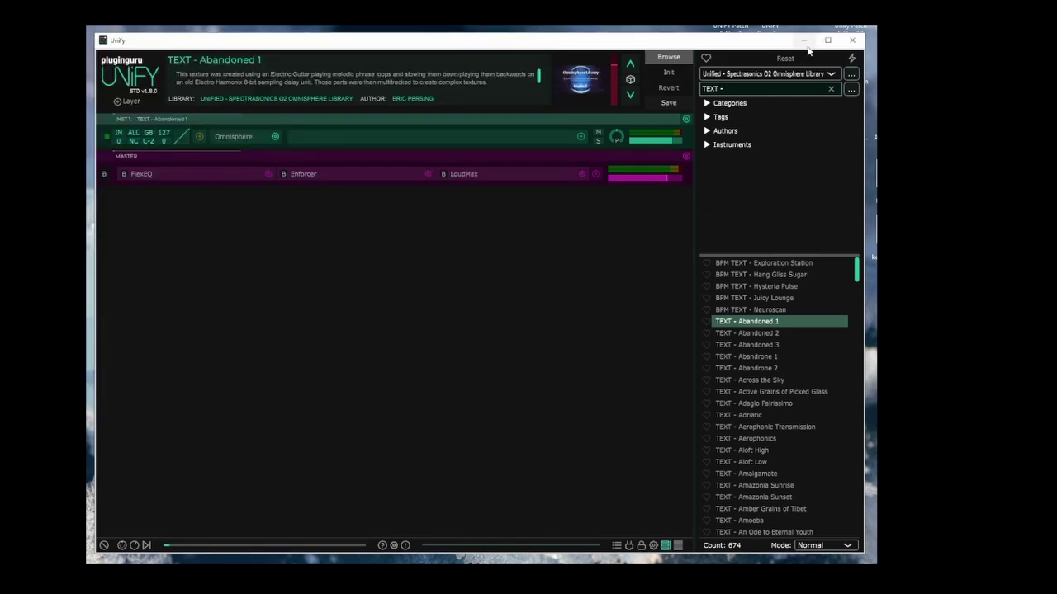
# Quit Unify and confirm closing the program
pyautogui.click(852, 41)
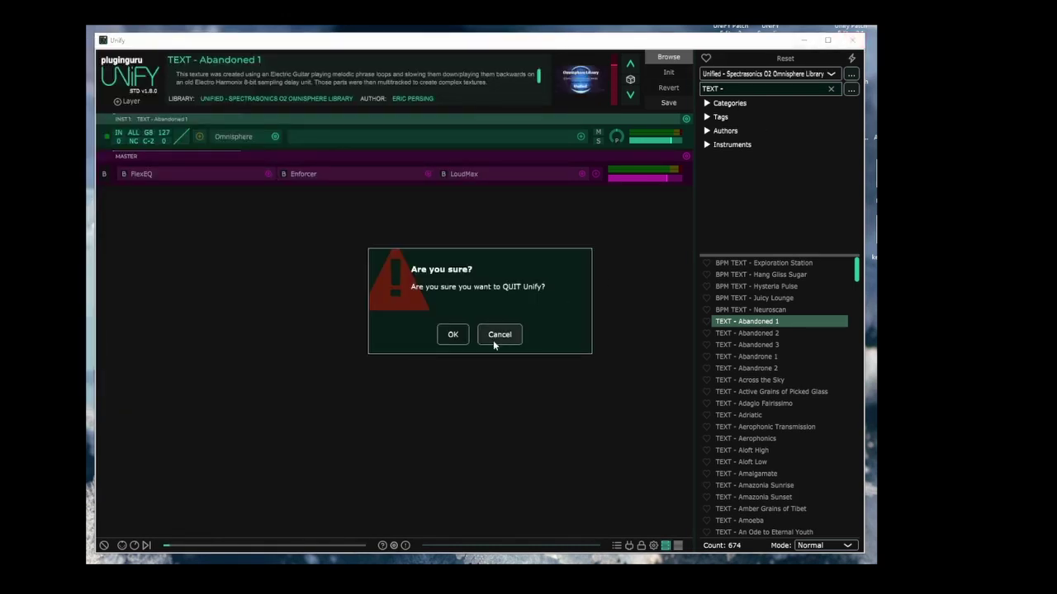
pyautogui.click(450, 334)
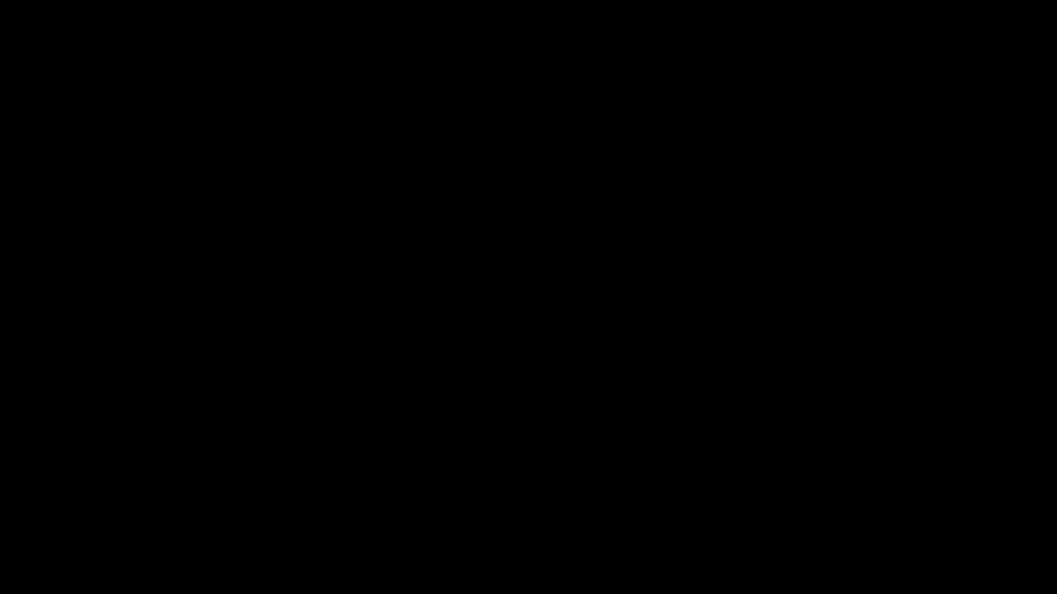